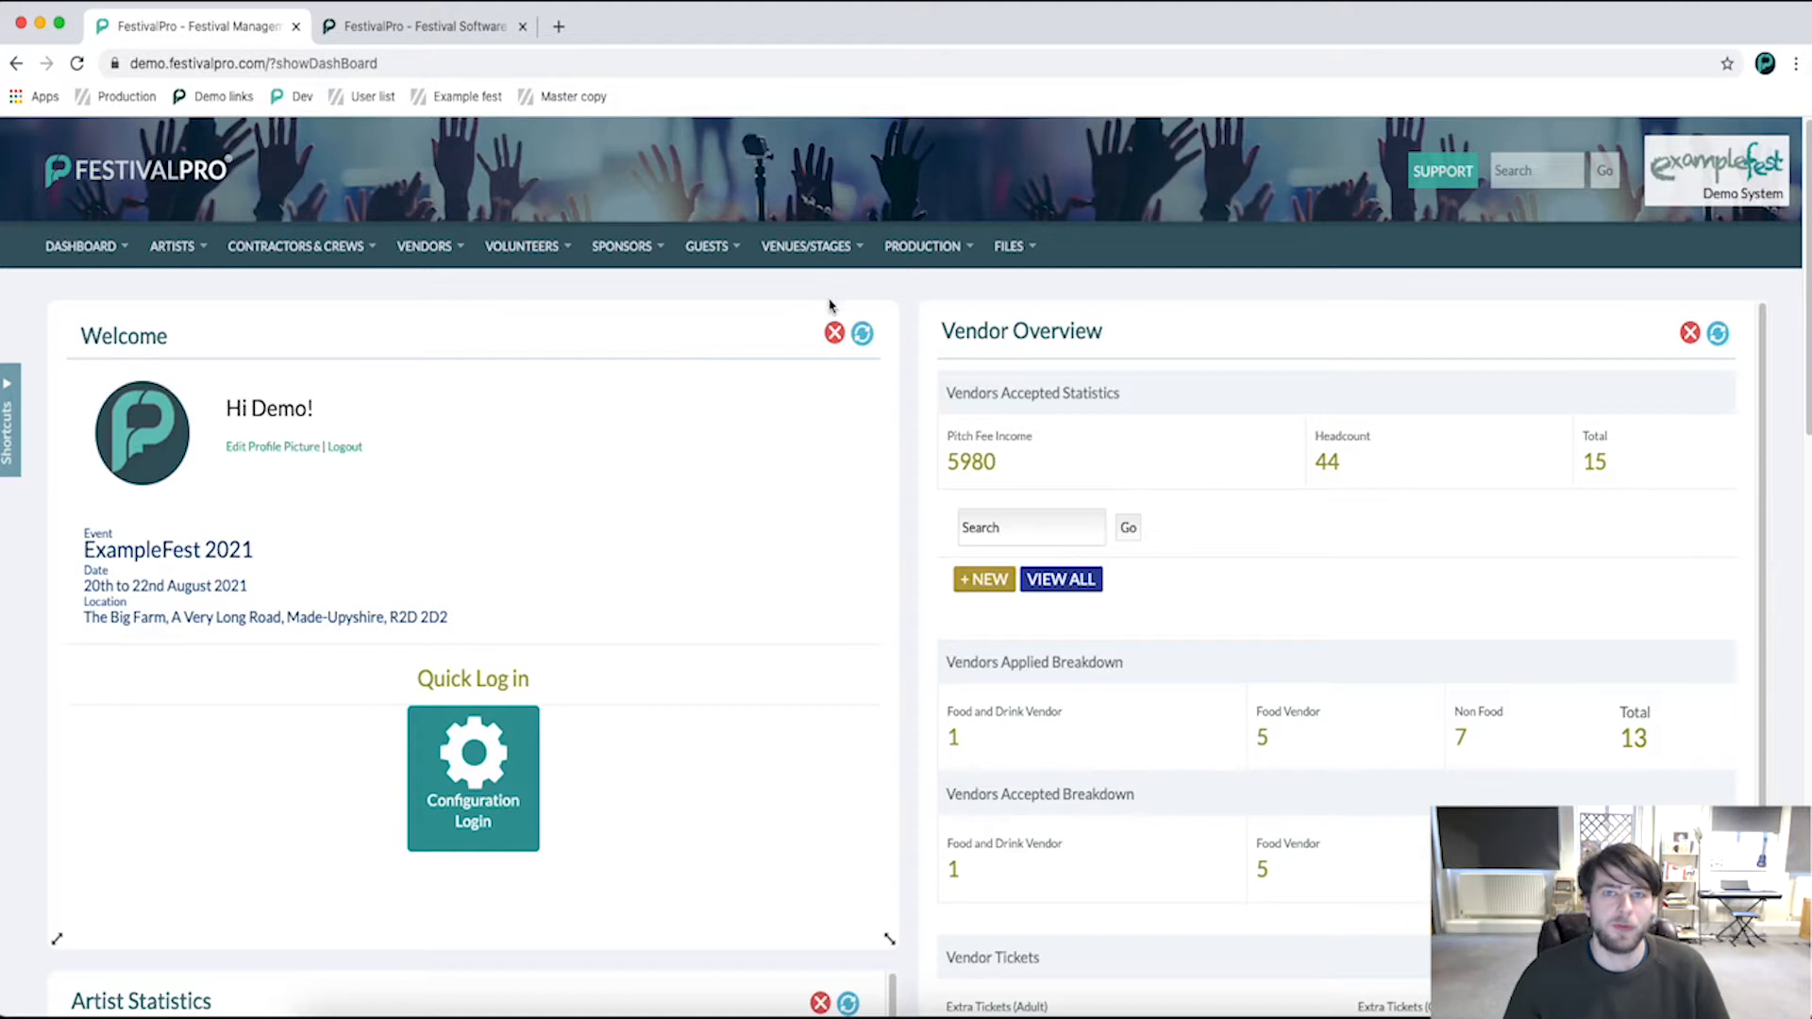
- Open the artists' festival calendar and move The Correspondents from Saturday to Friday 20 August at 5:00 PM
mouse_move(160, 257)
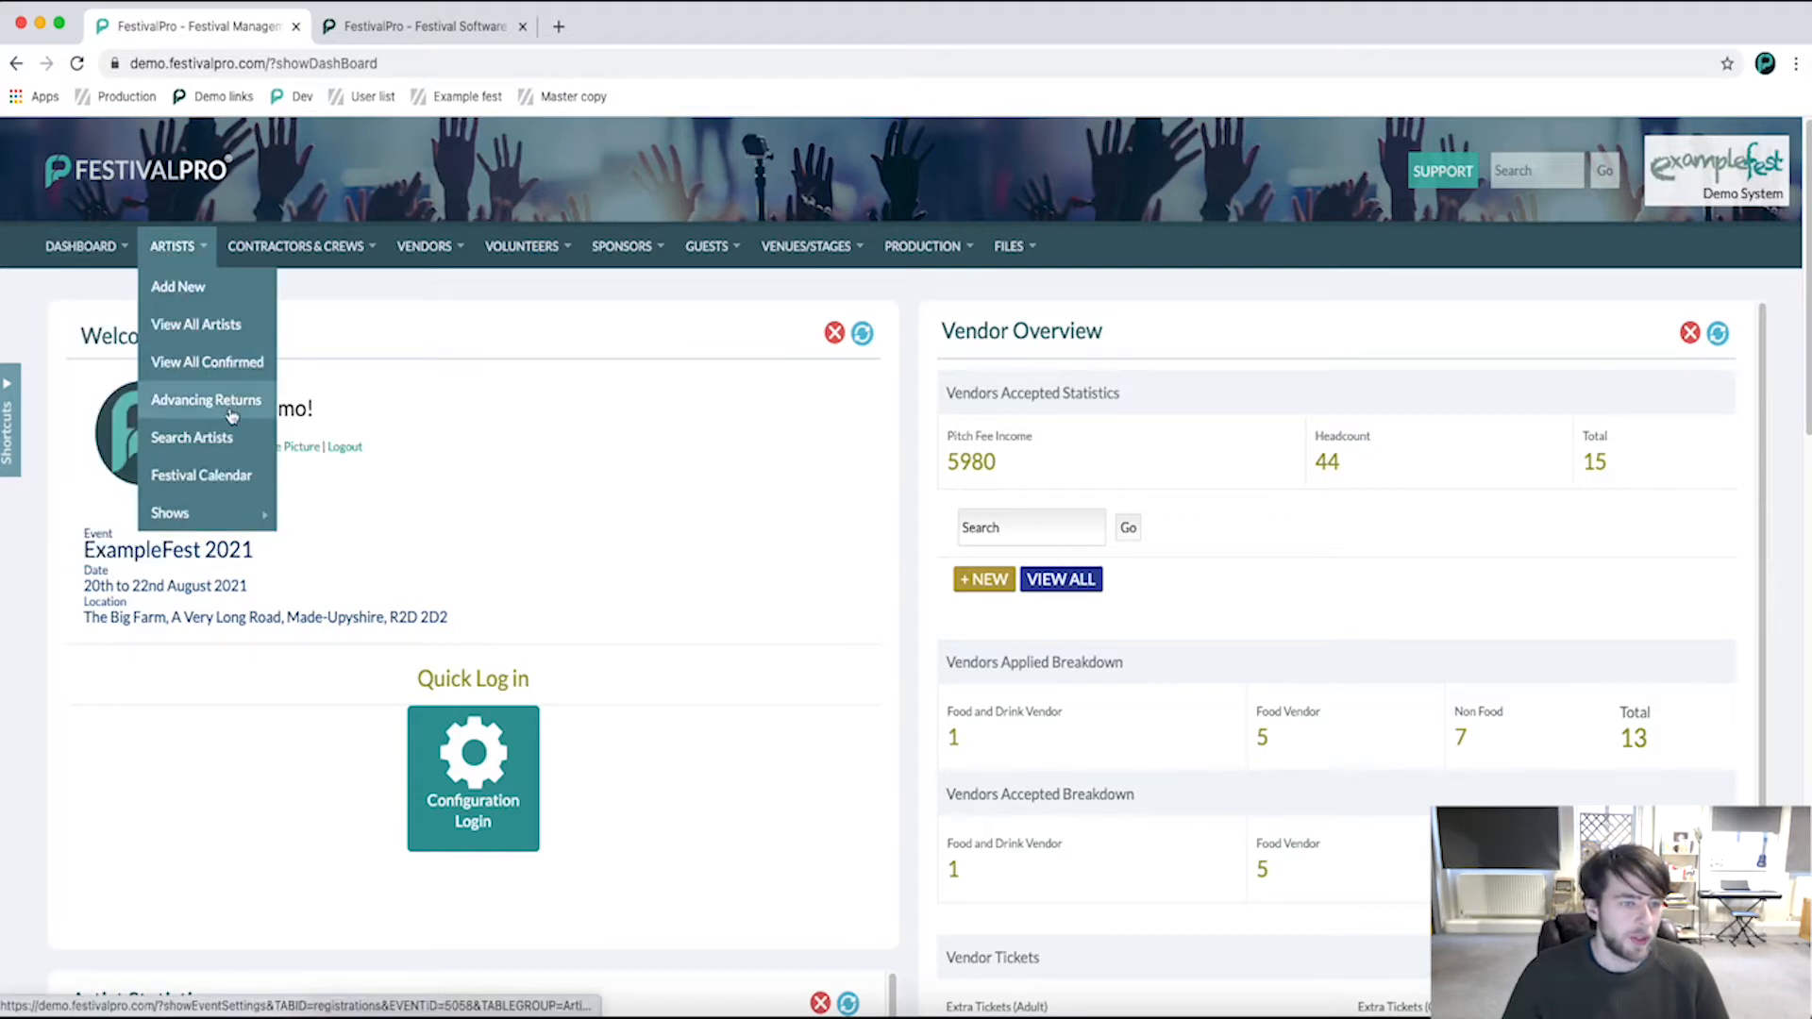
left_click(229, 483)
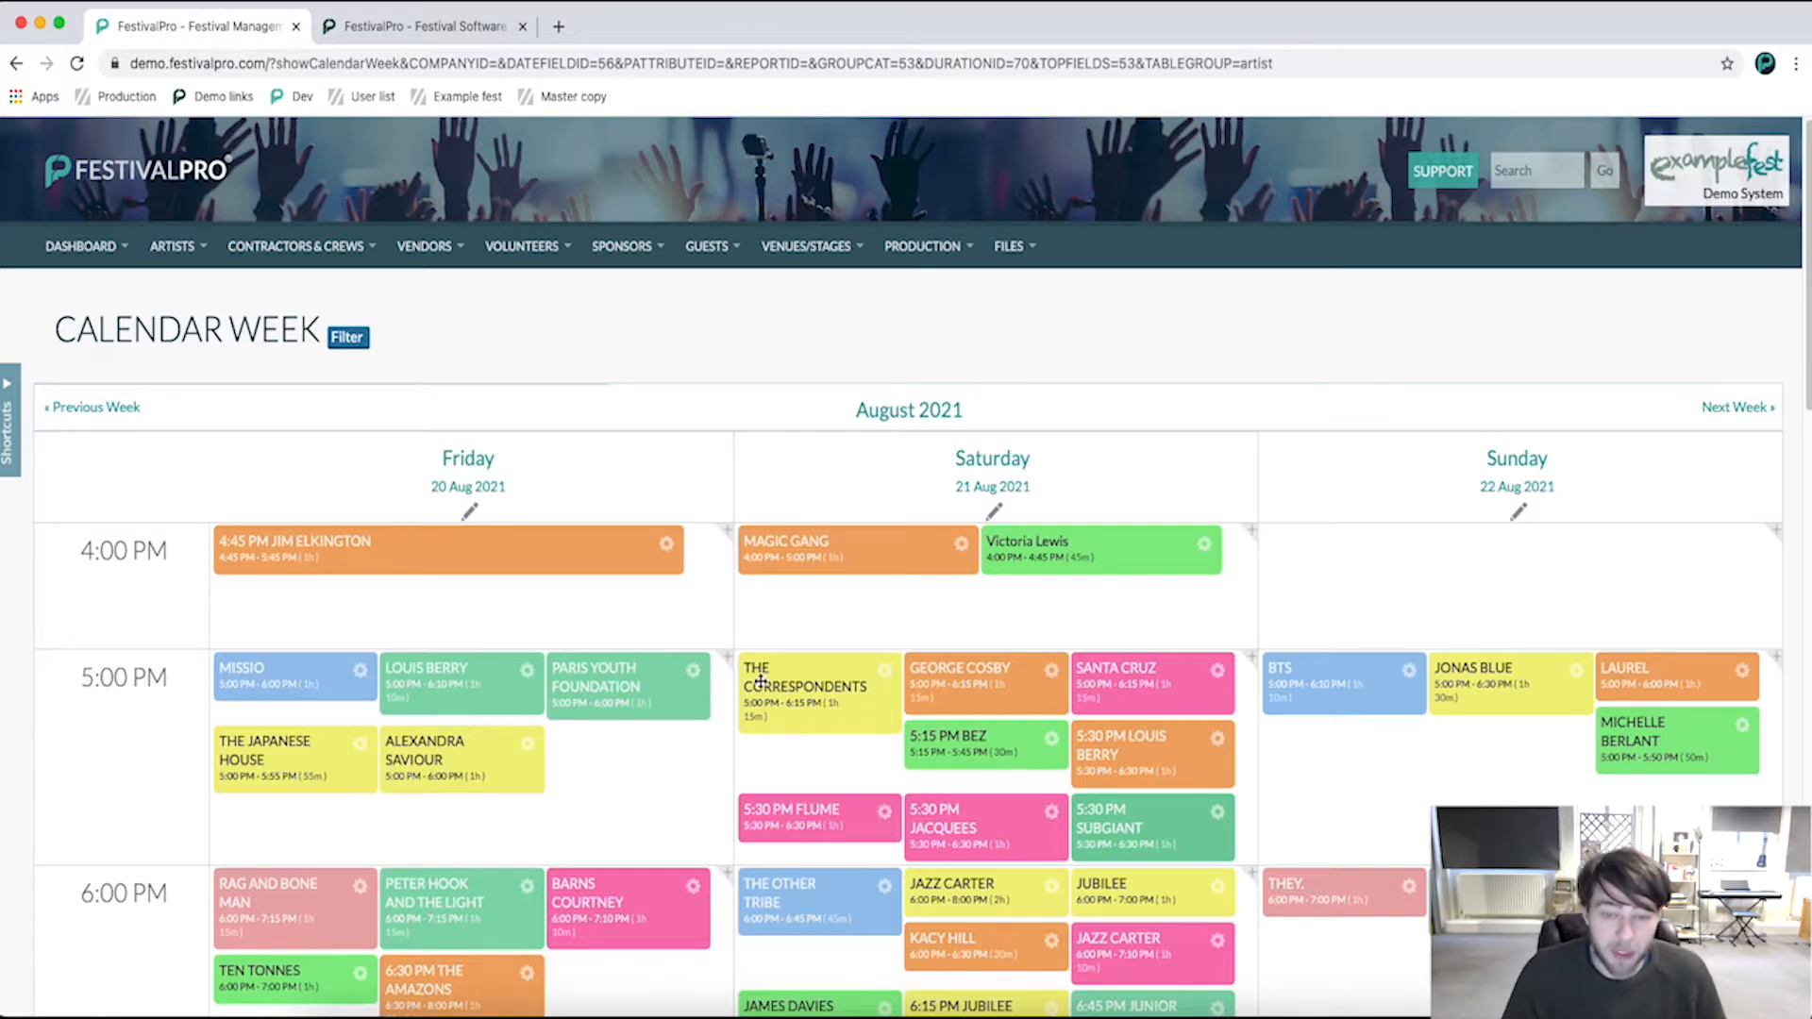
left_click_drag(793, 667, 377, 668)
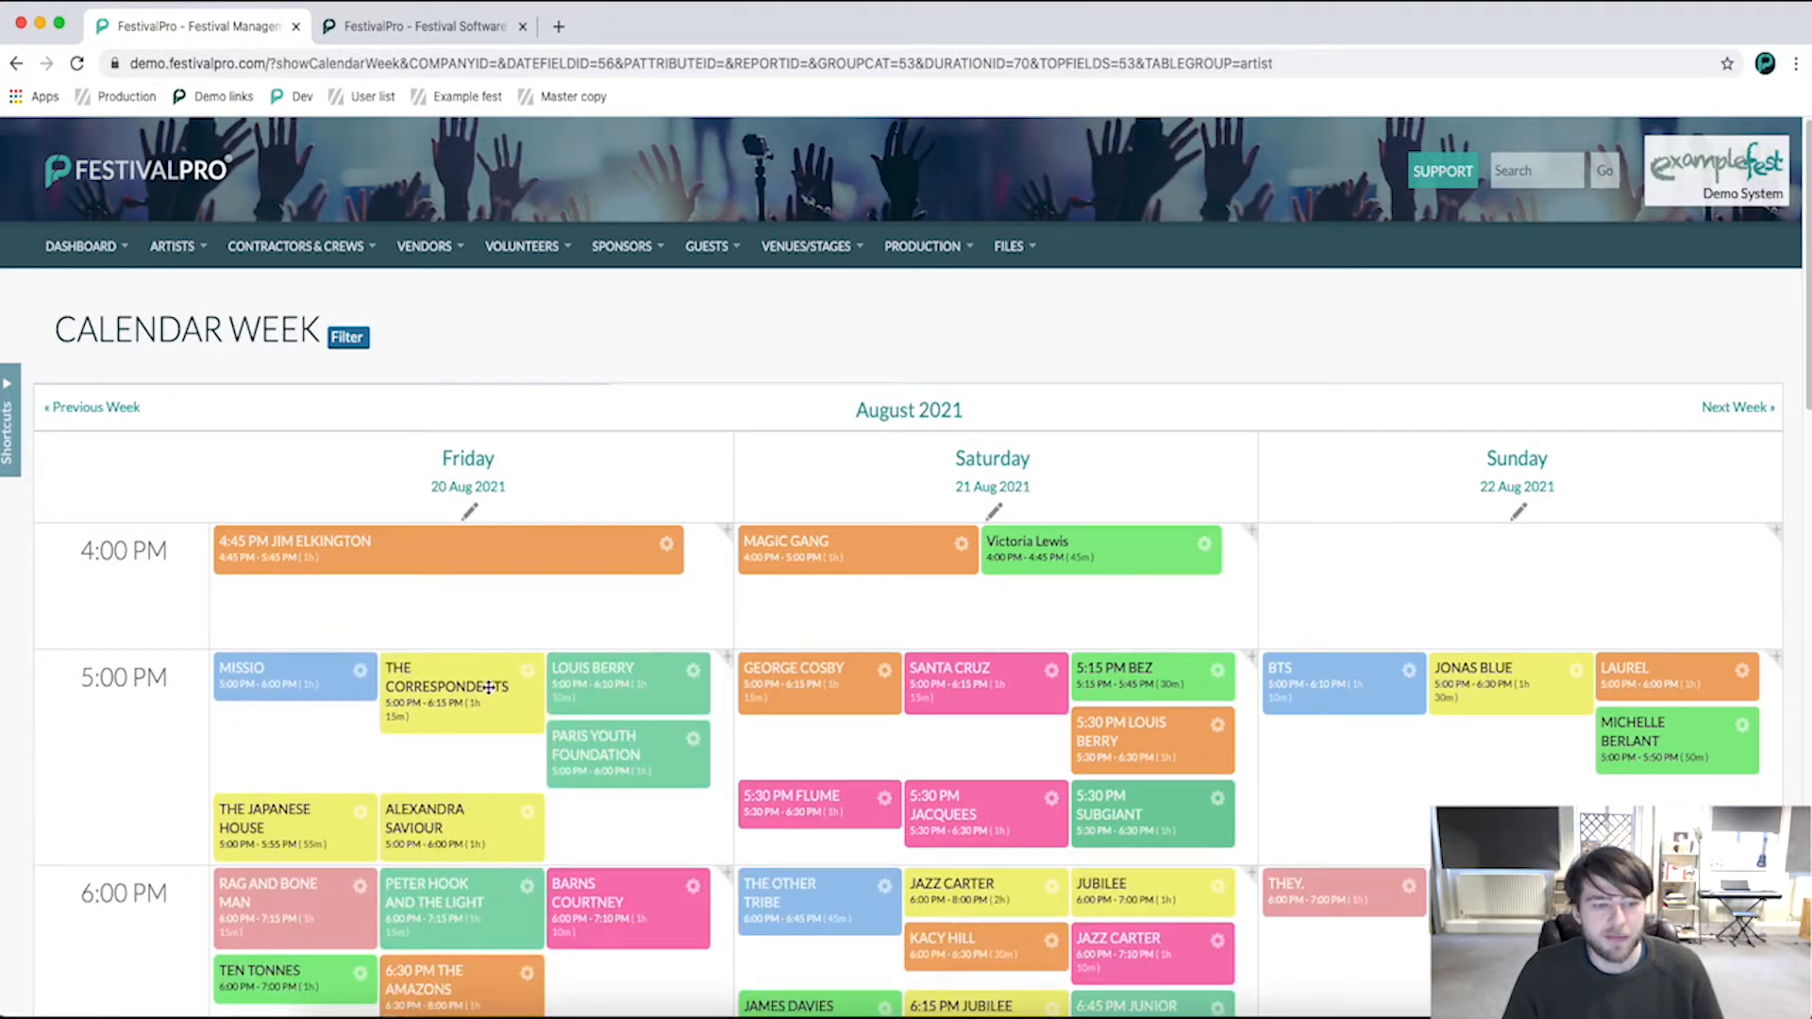
- In the Saturday 21 August day calendar, move the 4:00 PM Comedy Stage act to the Childrens Stage at 5:00 PM and extend it until 7:00 PM
left_click(1018, 469)
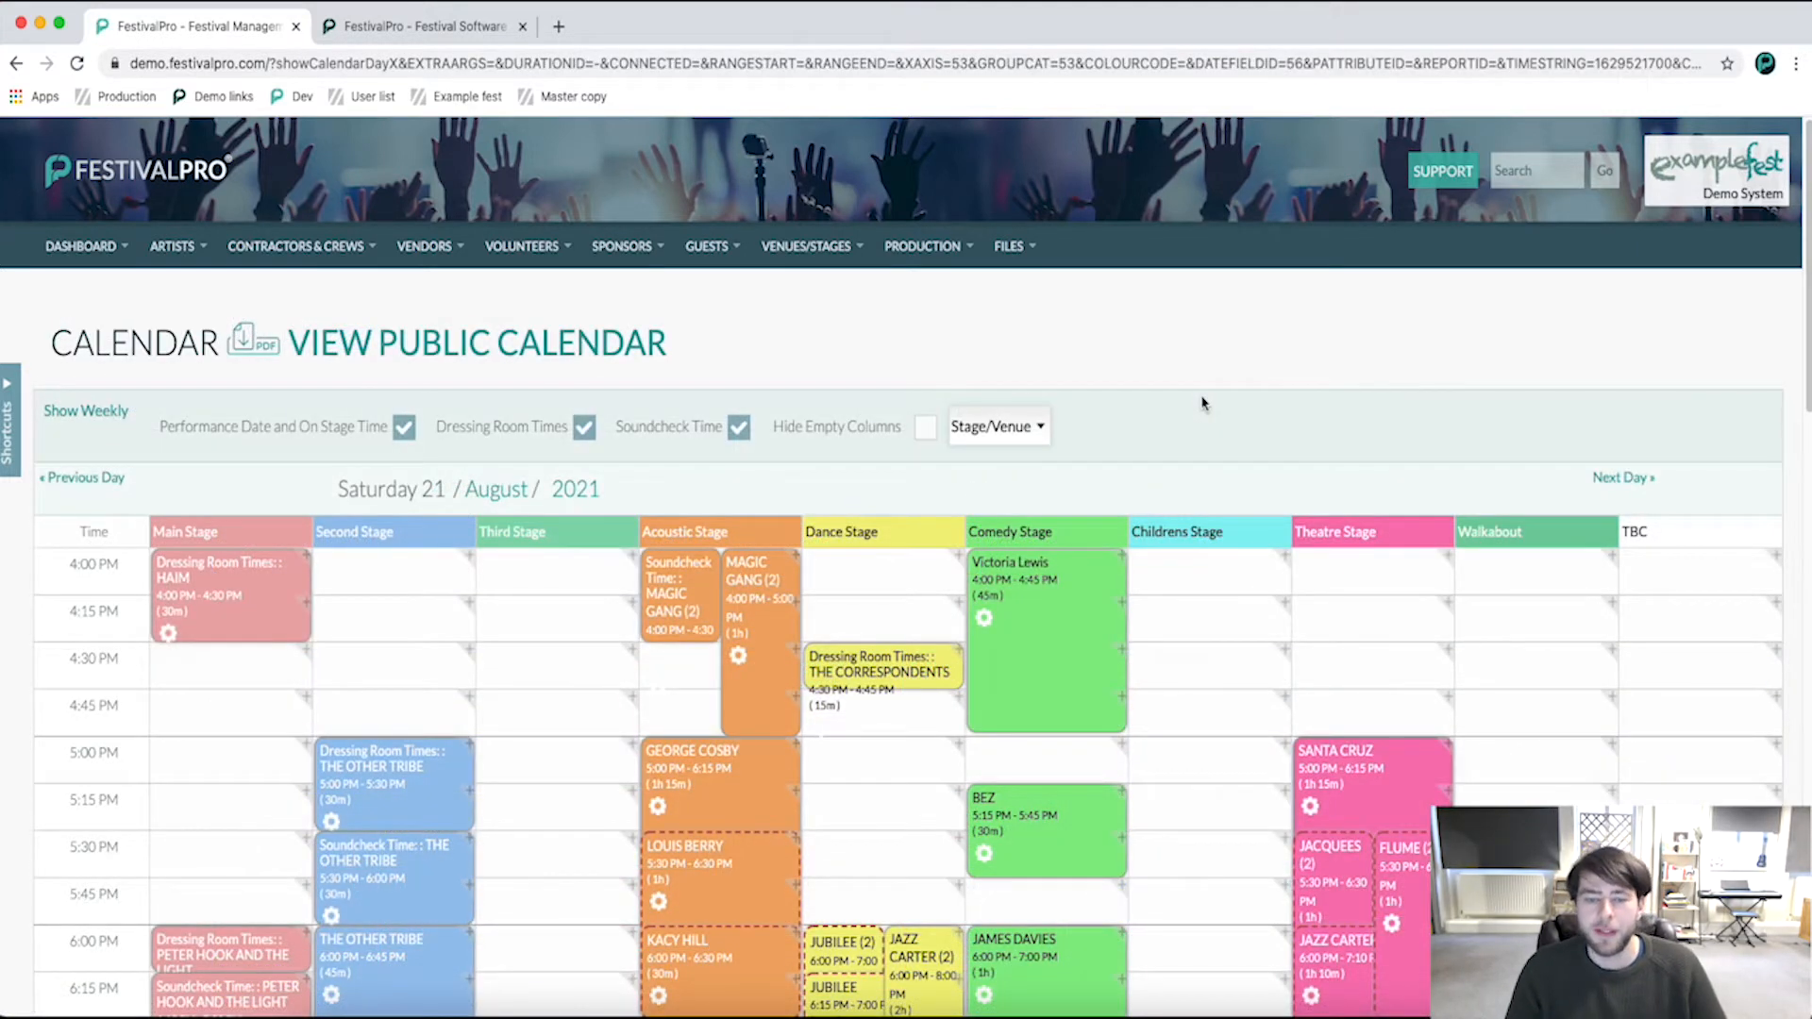
scroll(1123, 538, "down", 3)
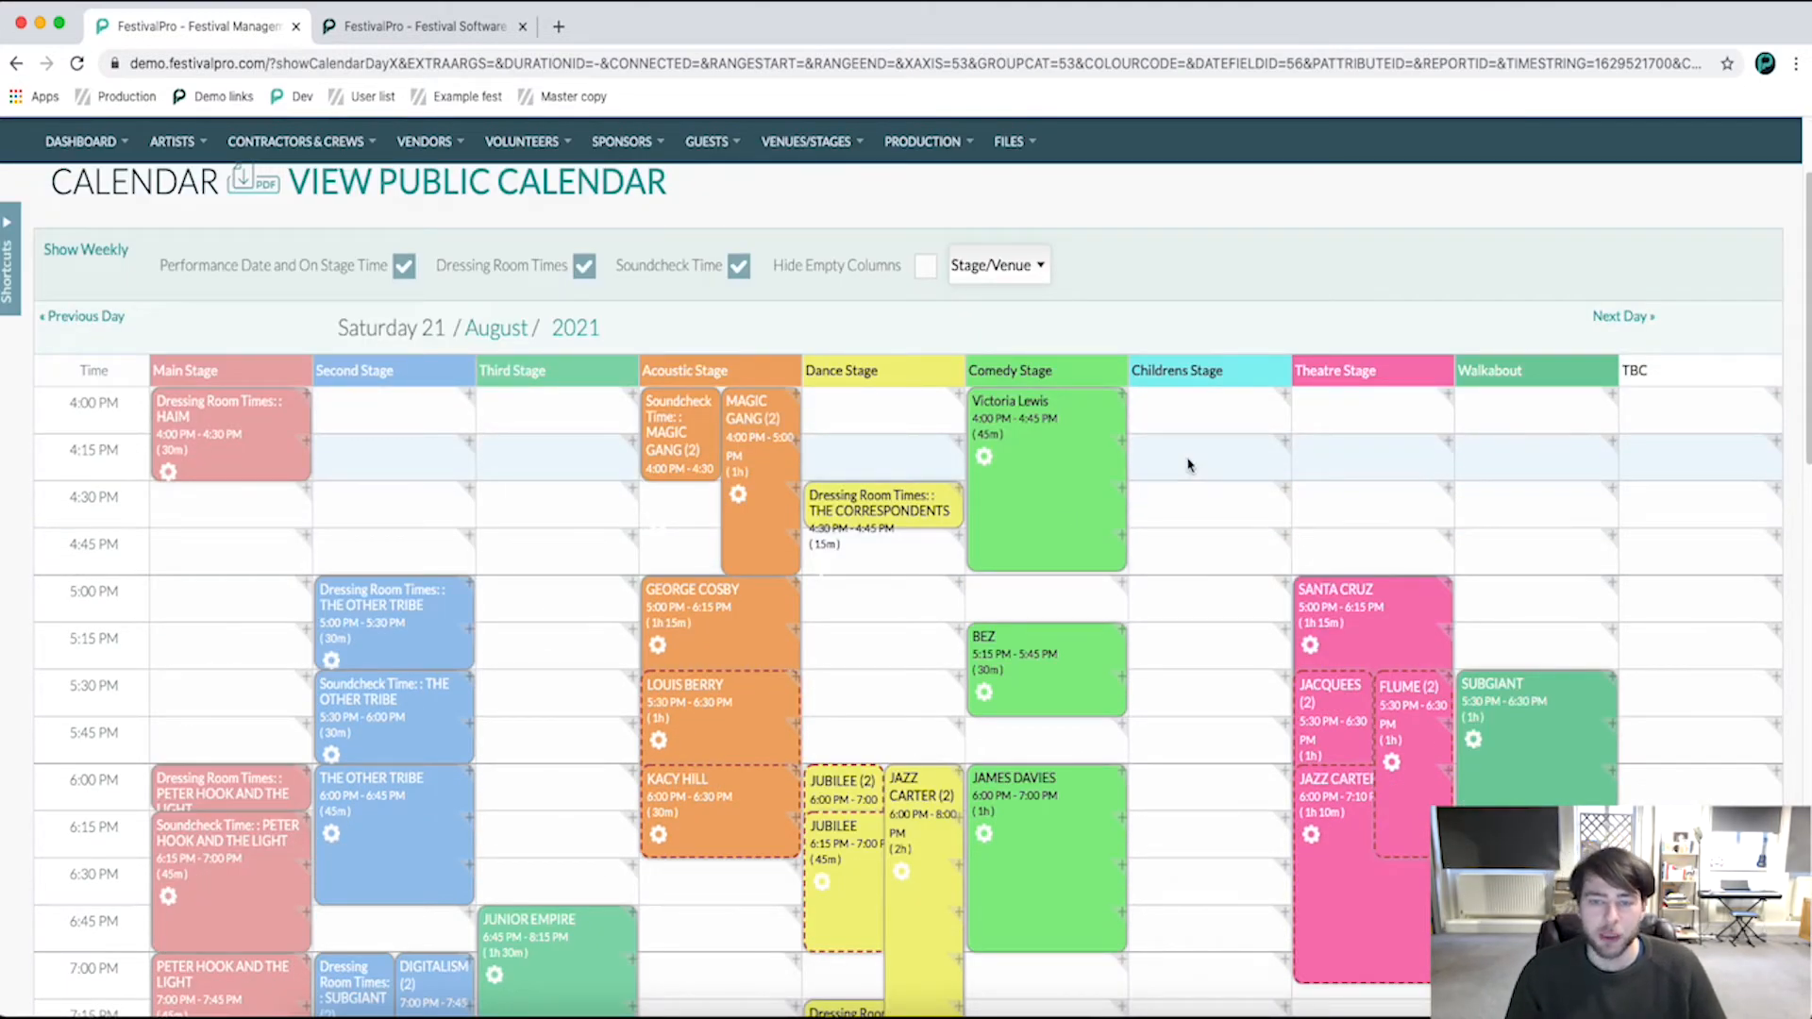
left_click_drag(1093, 448, 1226, 542)
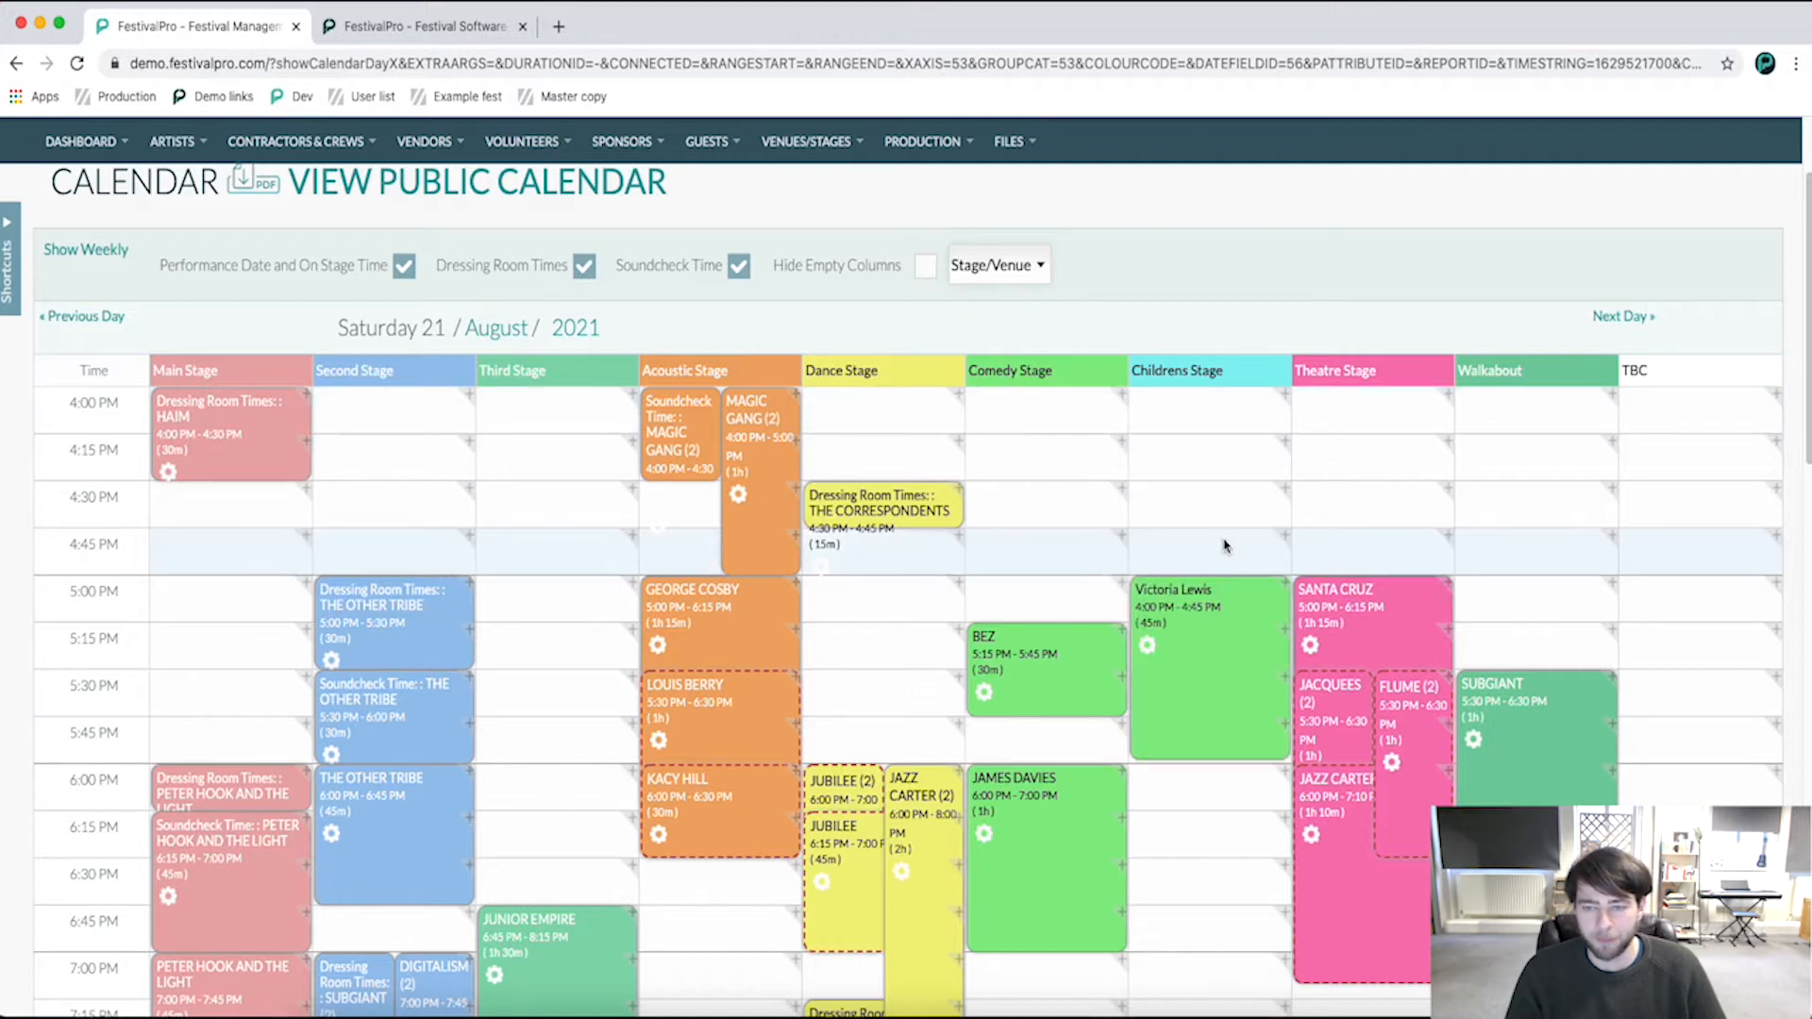
scroll(1195, 660, "down", 2)
left_click_drag(1207, 630, 1207, 822)
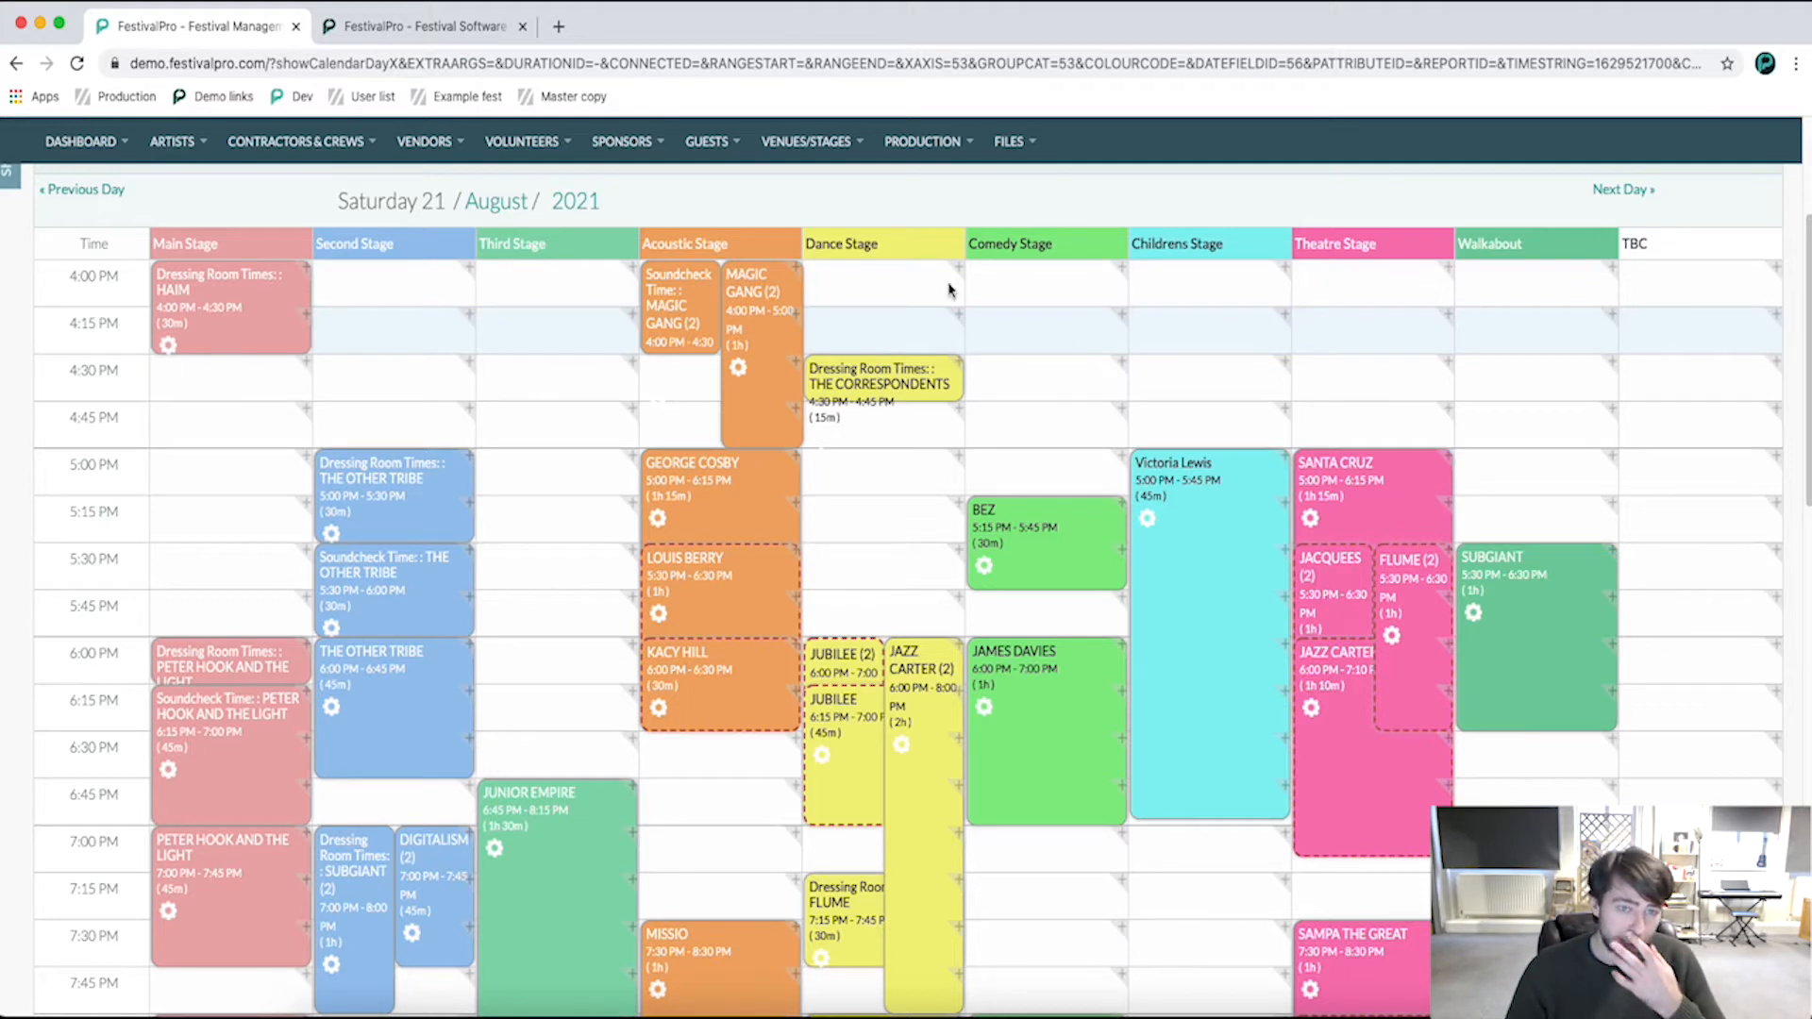
- Start a new entry on the Third Stage at 4:30 PM and search contacts for "the stroke"
left_click(631, 367)
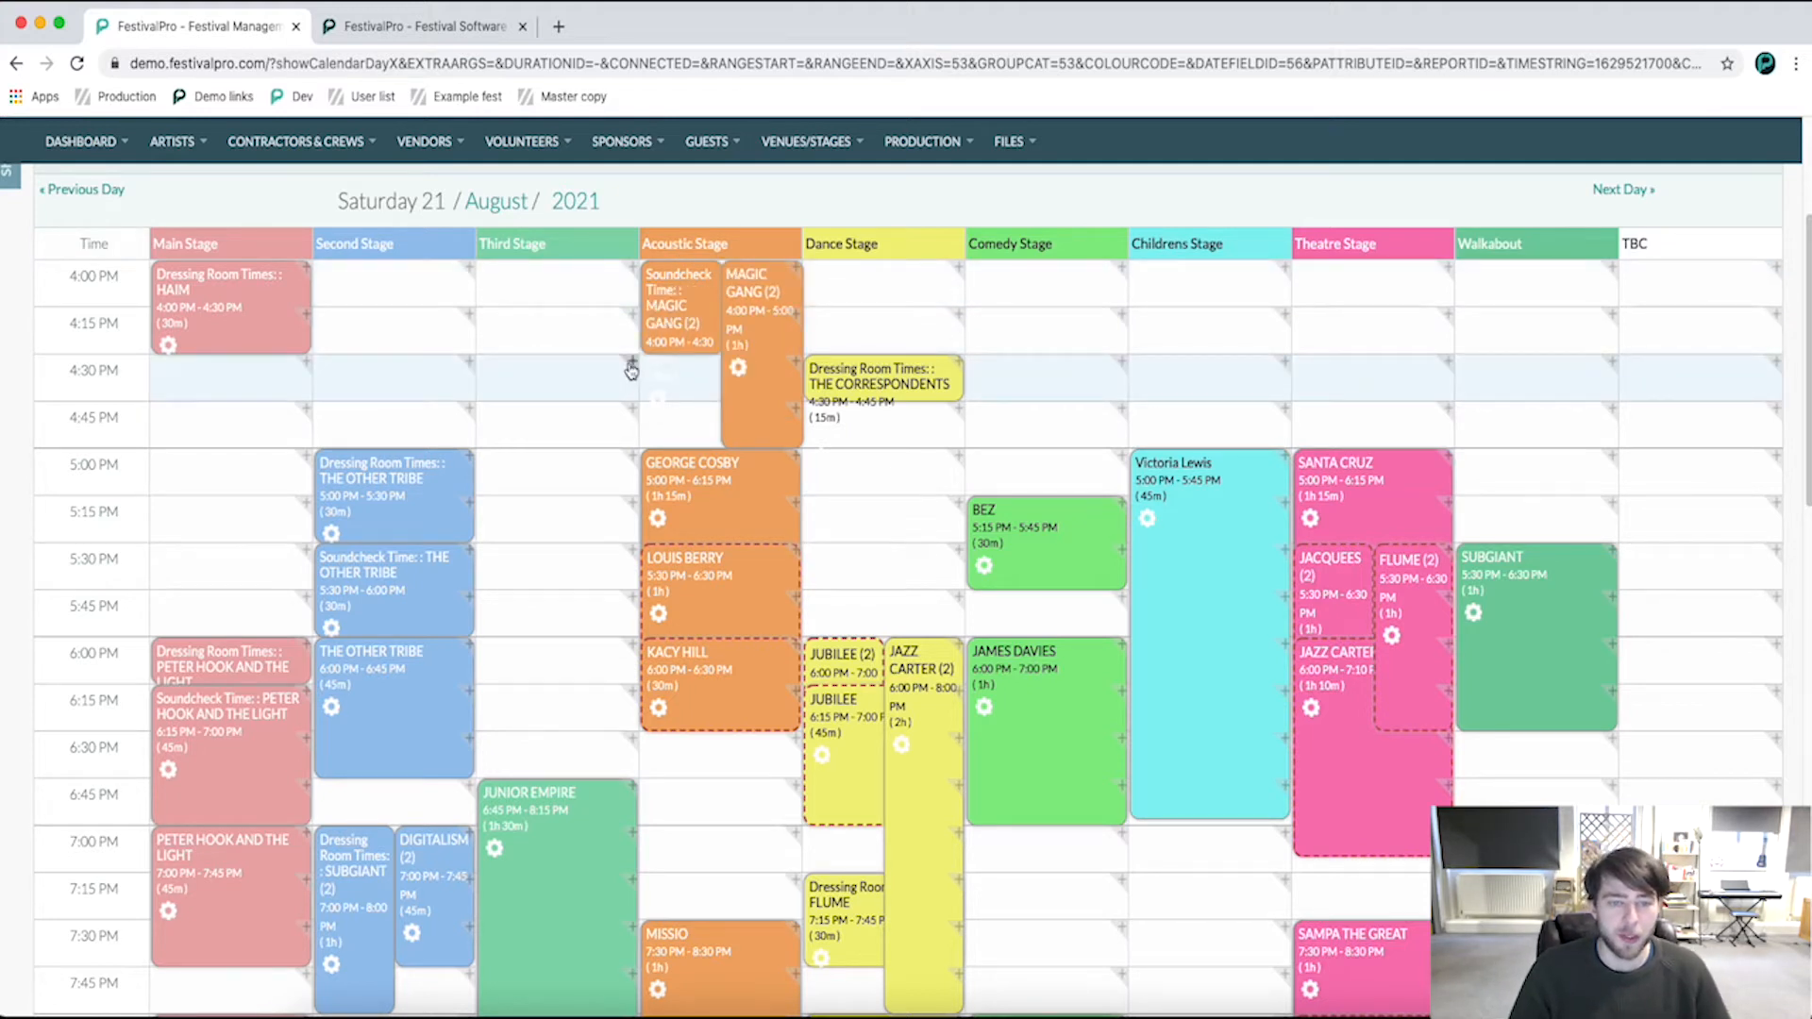
left_click(811, 564)
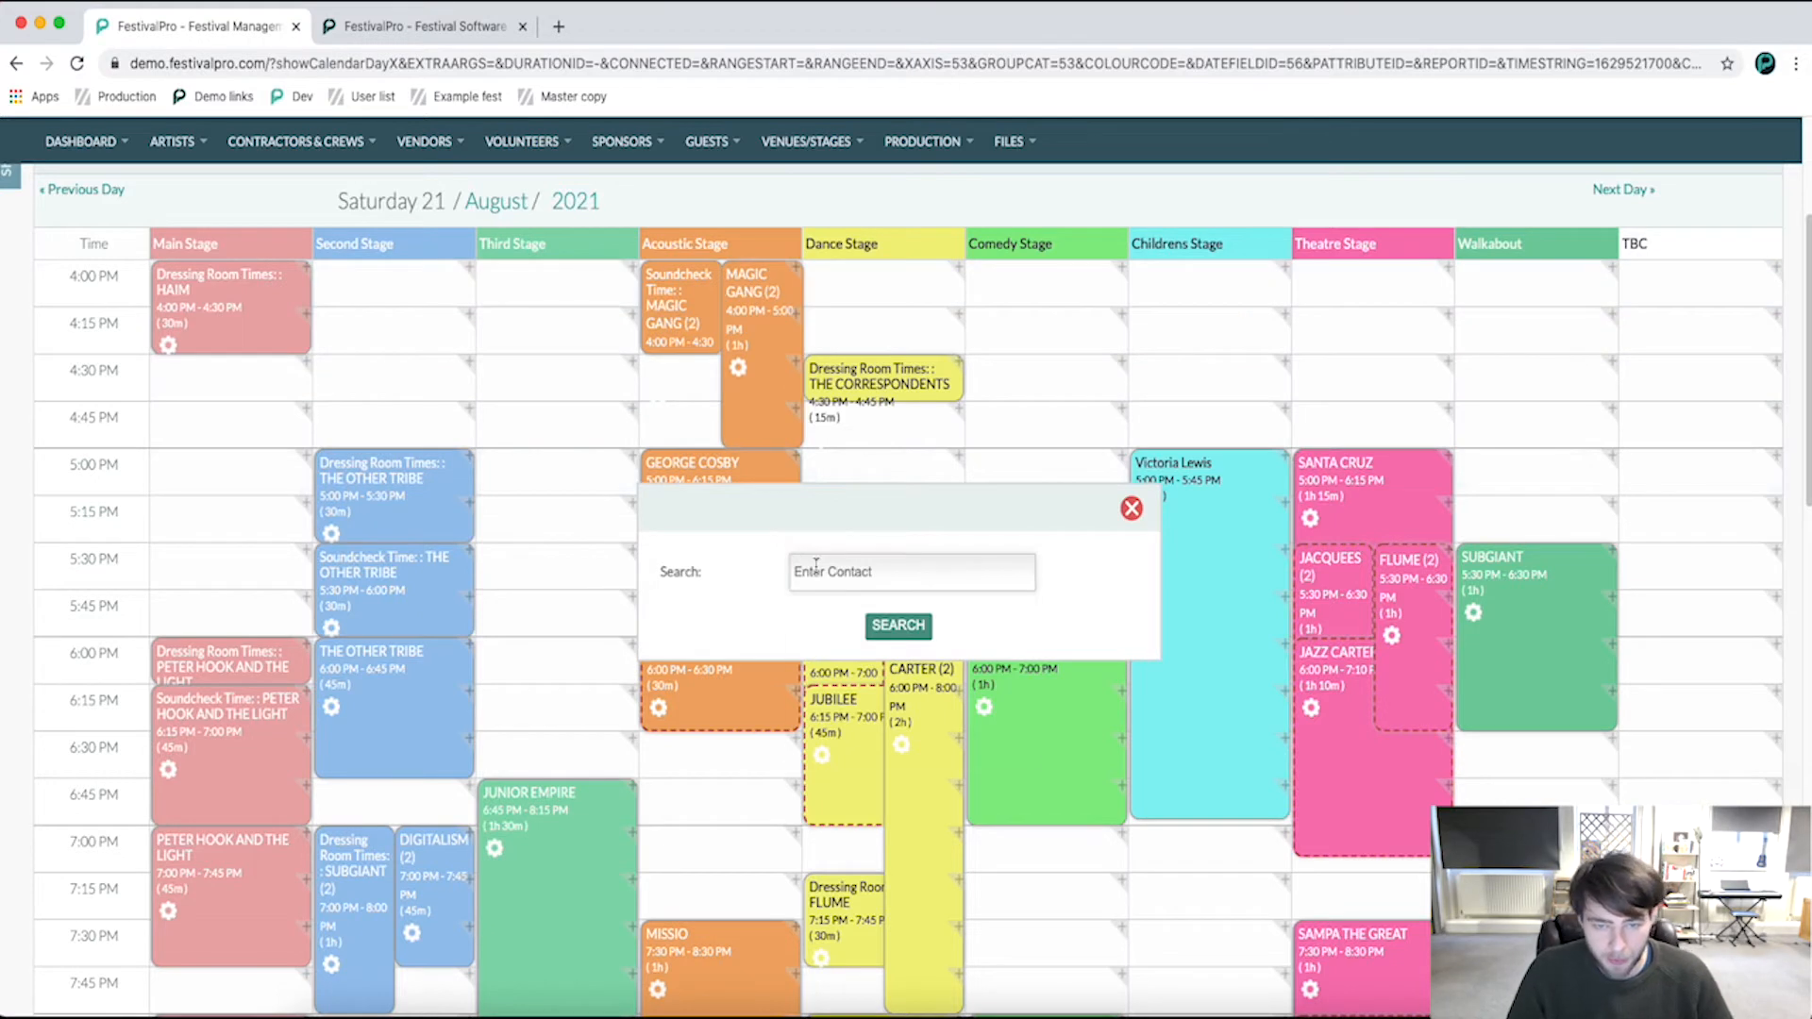
type("the strok")
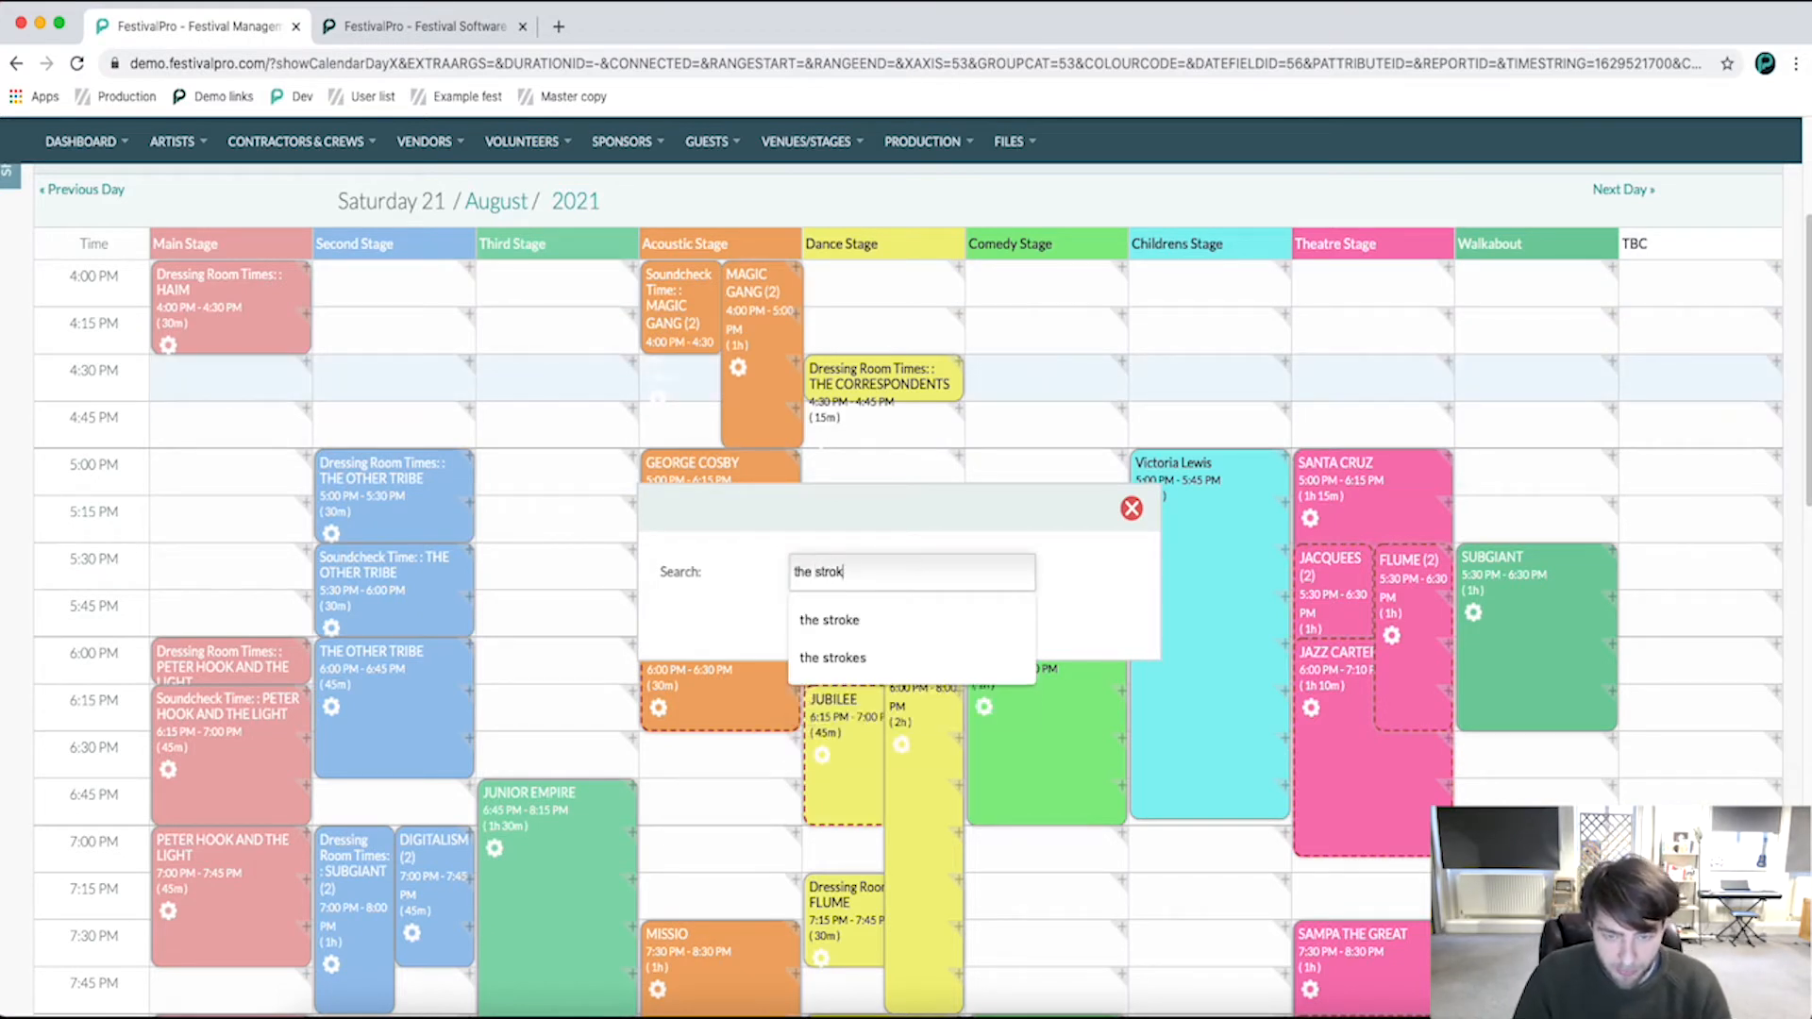
left_click(910, 623)
left_click(899, 626)
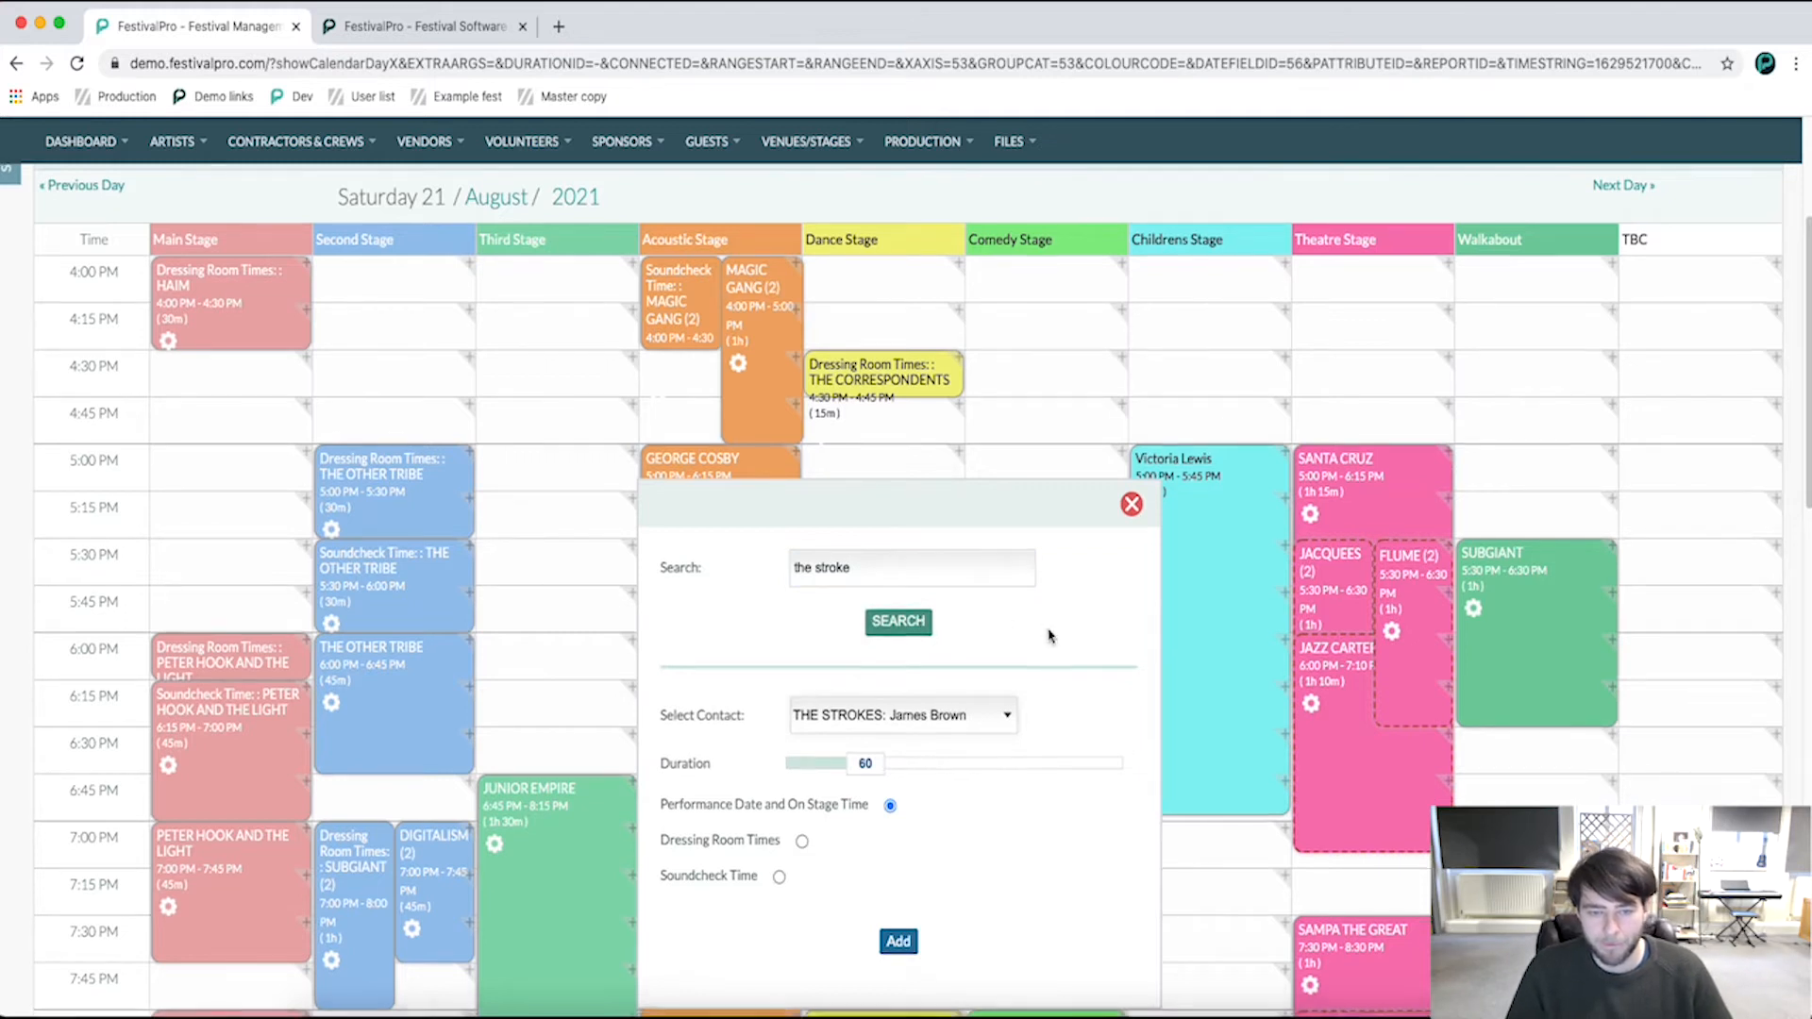
- Add The Strokes to the slot as a performance with a duration of 120 minutes
scroll(1038, 642, "down", 1)
left_click(944, 718)
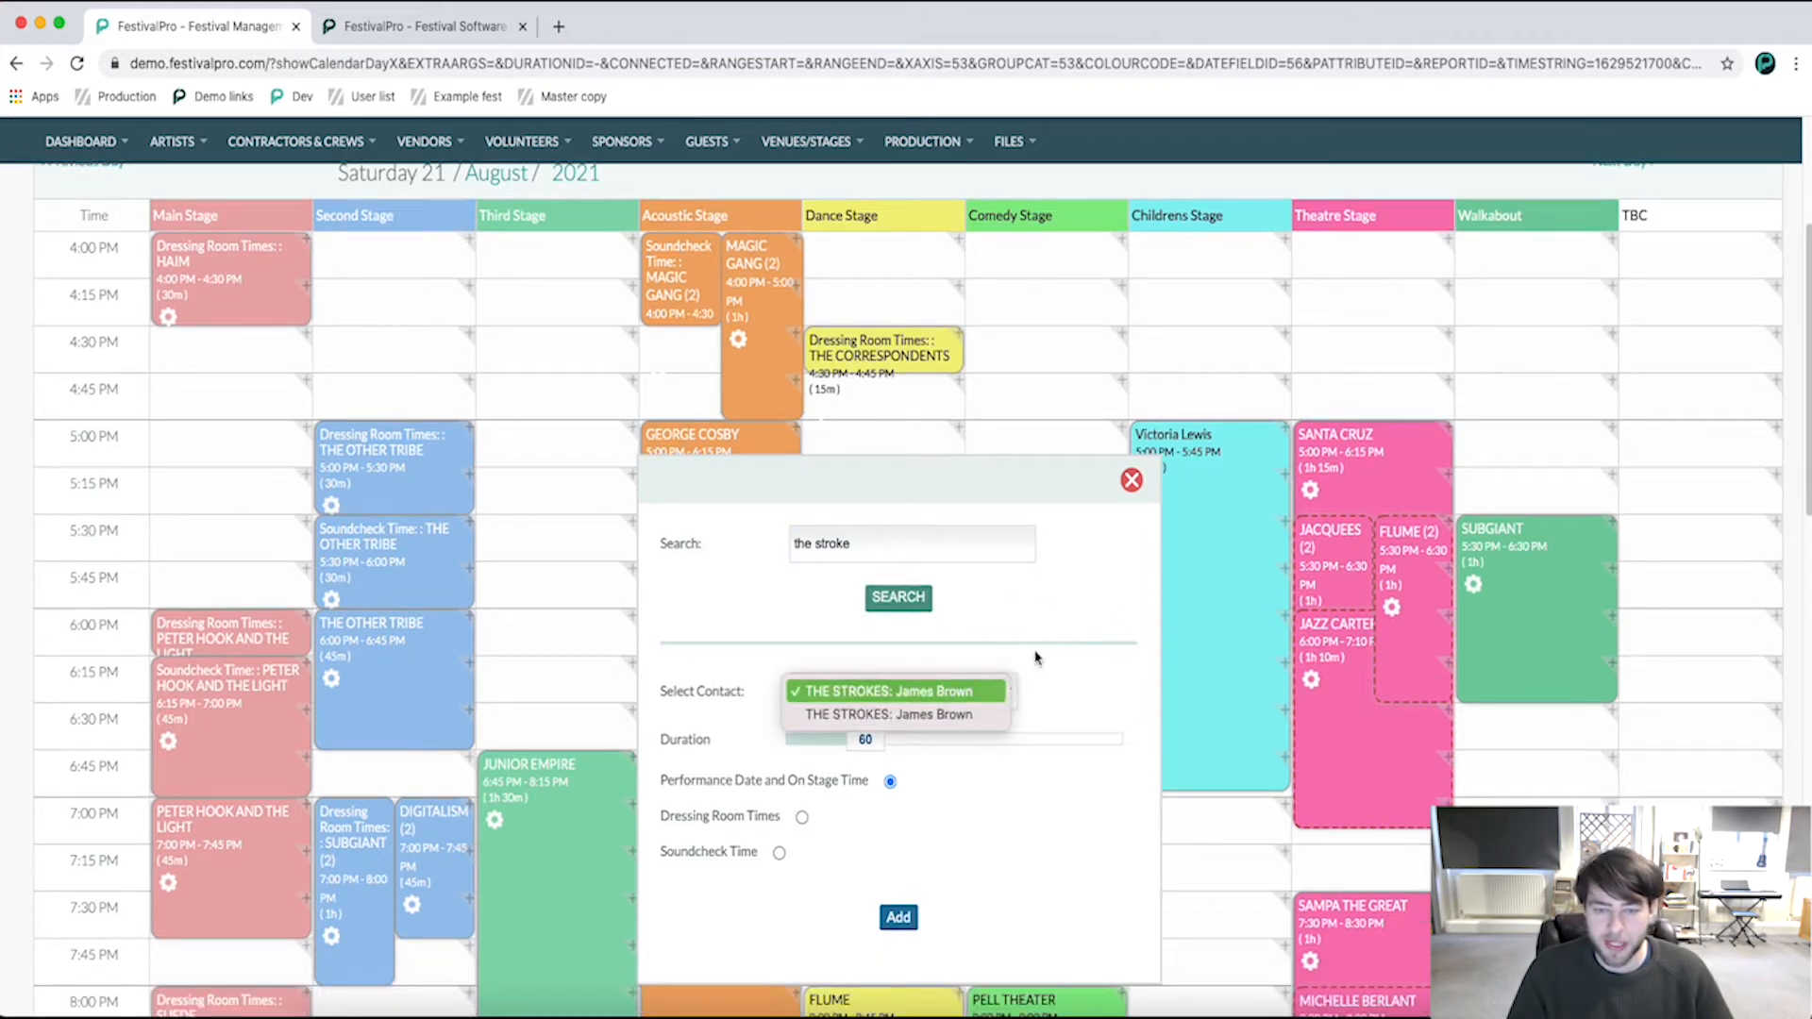
left_click(1104, 613)
scroll(1100, 614, "down", 4)
left_click_drag(882, 583, 953, 587)
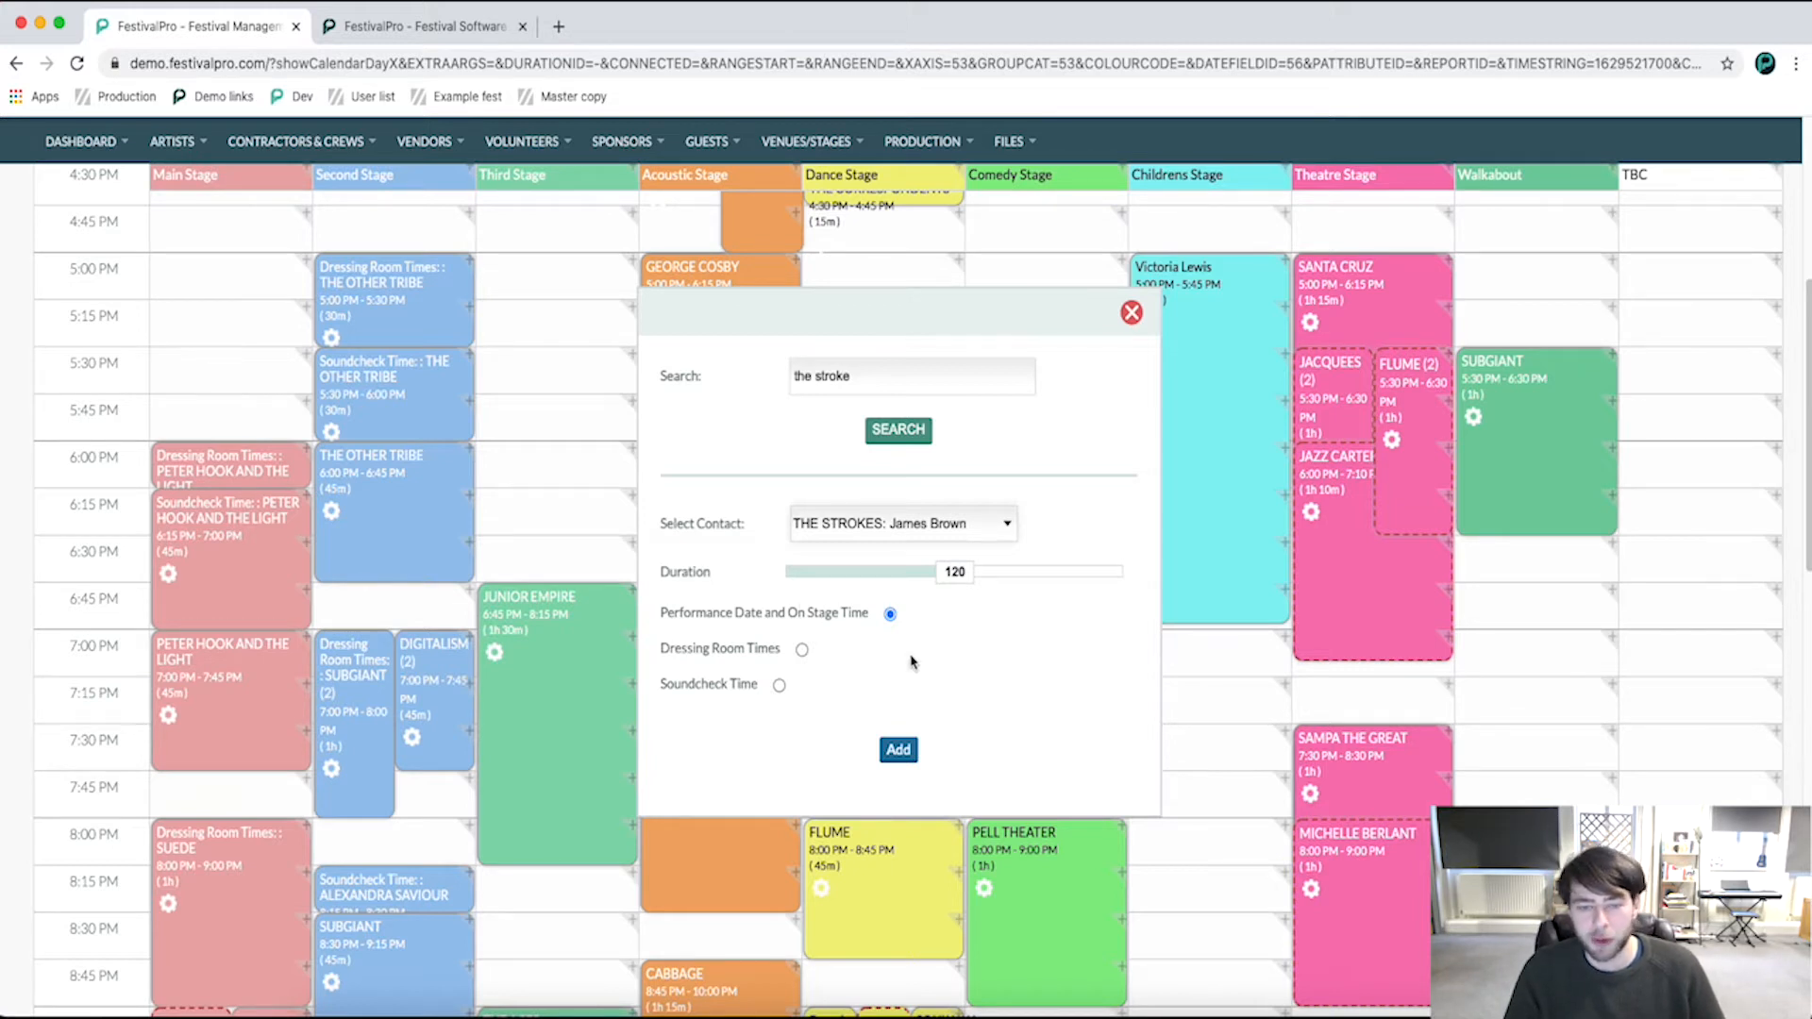
left_click(897, 749)
- On the Third Stage, move Junior Empire to 8:45 PM and The Strokes to 6:00 PM
scroll(654, 692, "up", 3)
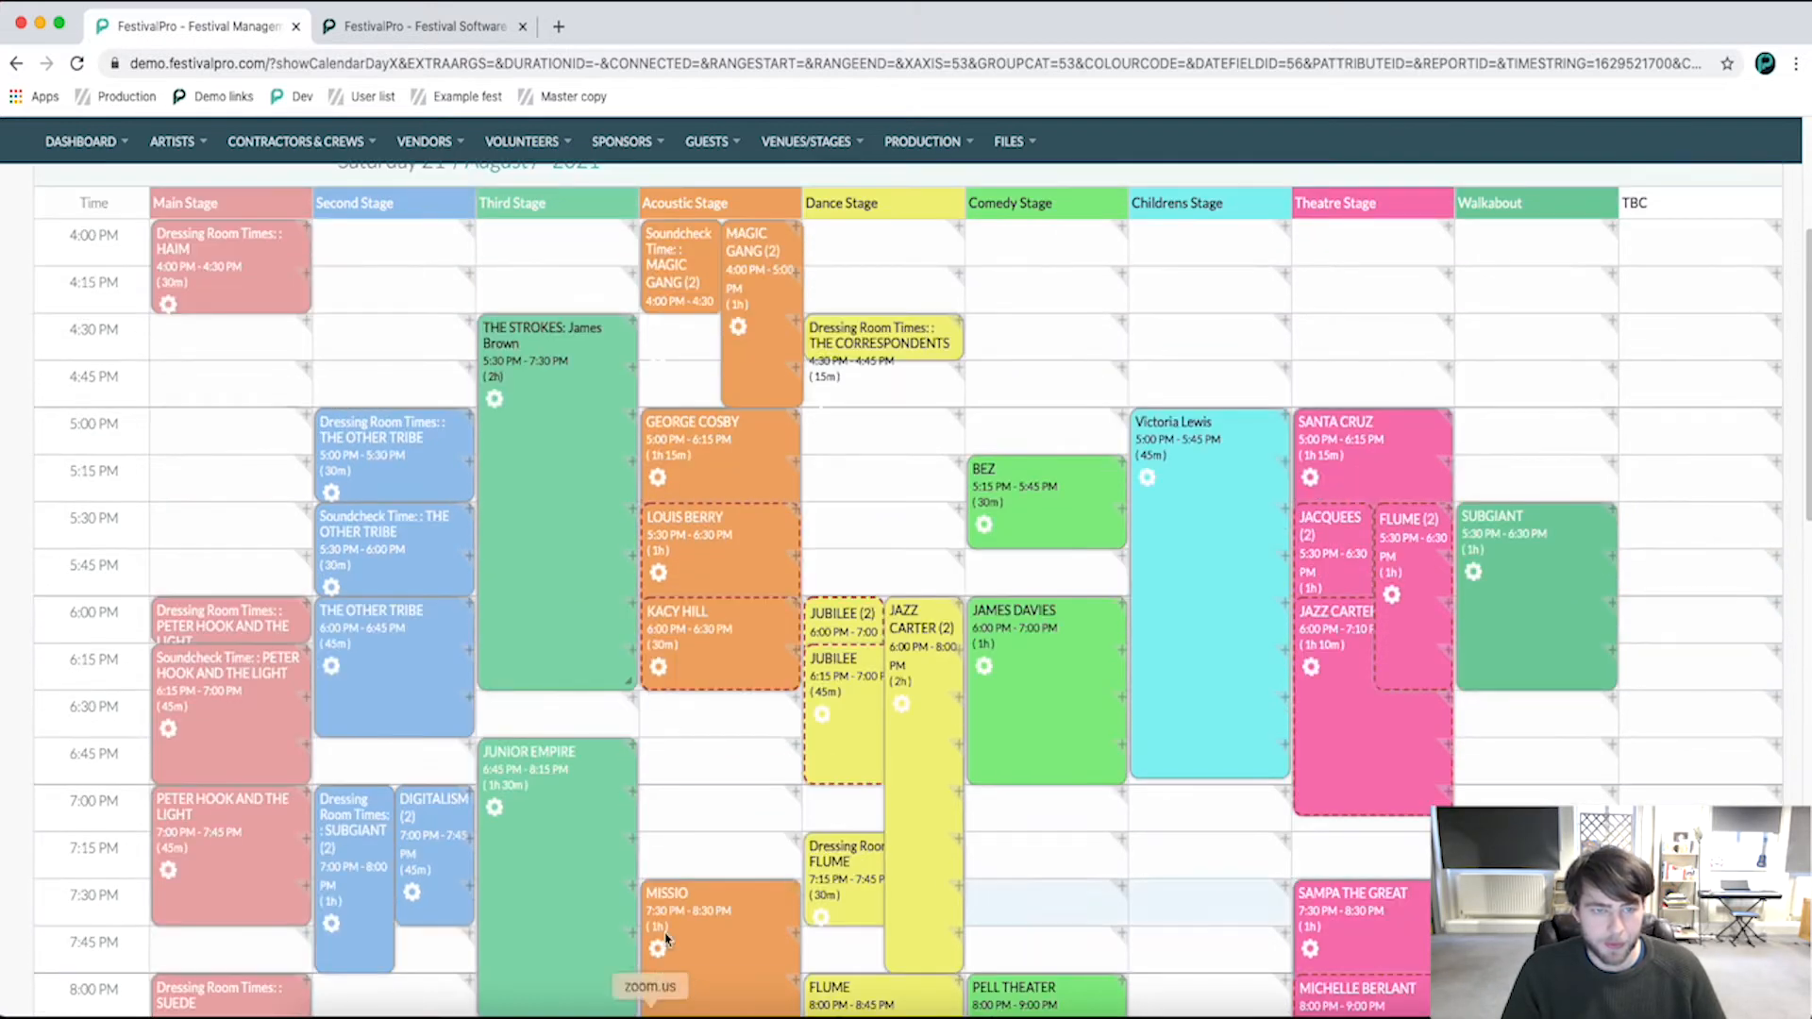
scroll(562, 598, "down", 7)
left_click_drag(564, 227, 570, 468)
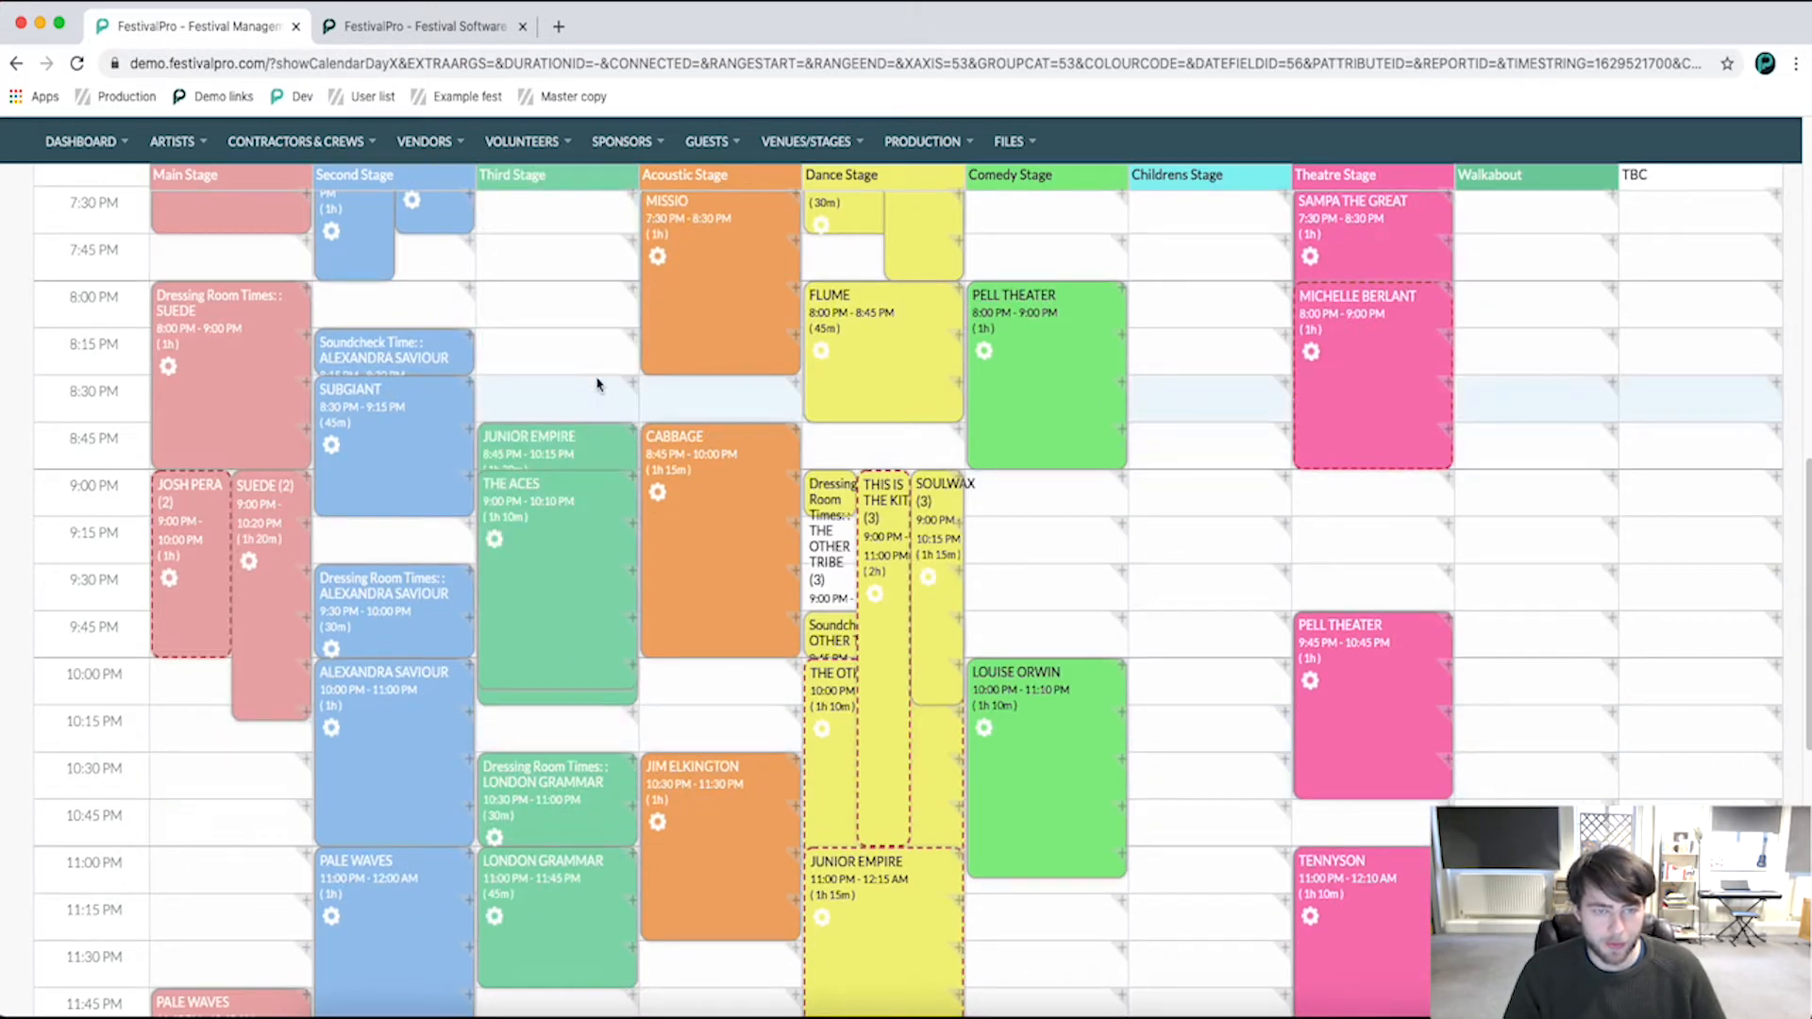
scroll(596, 386, "up", 7)
mouse_move(565, 397)
left_mouse_down()
mouse_move(567, 708)
mouse_move(566, 557)
mouse_move(583, 665)
mouse_move(597, 503)
mouse_move(607, 655)
left_mouse_up()
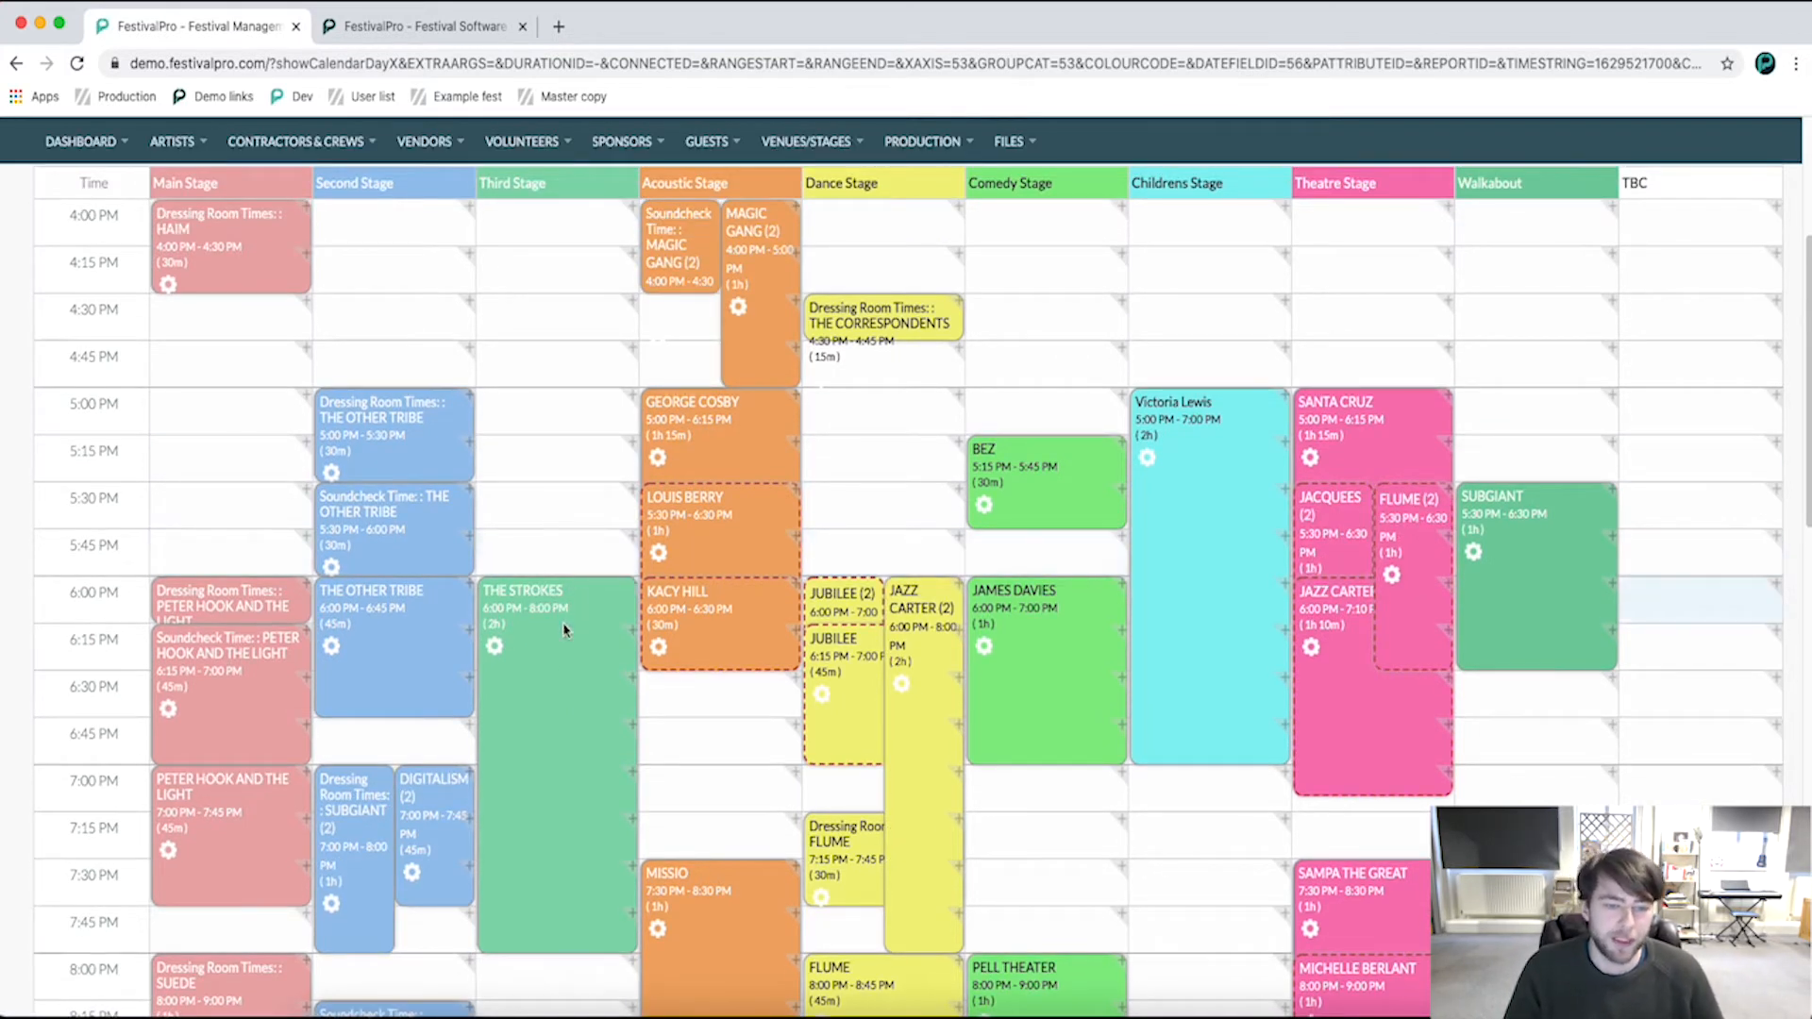
- Edit The Strokes' Third Stage booking to set dressing room times from 08/21/2021 17:00 to 17:30, and save it
left_click(500, 646)
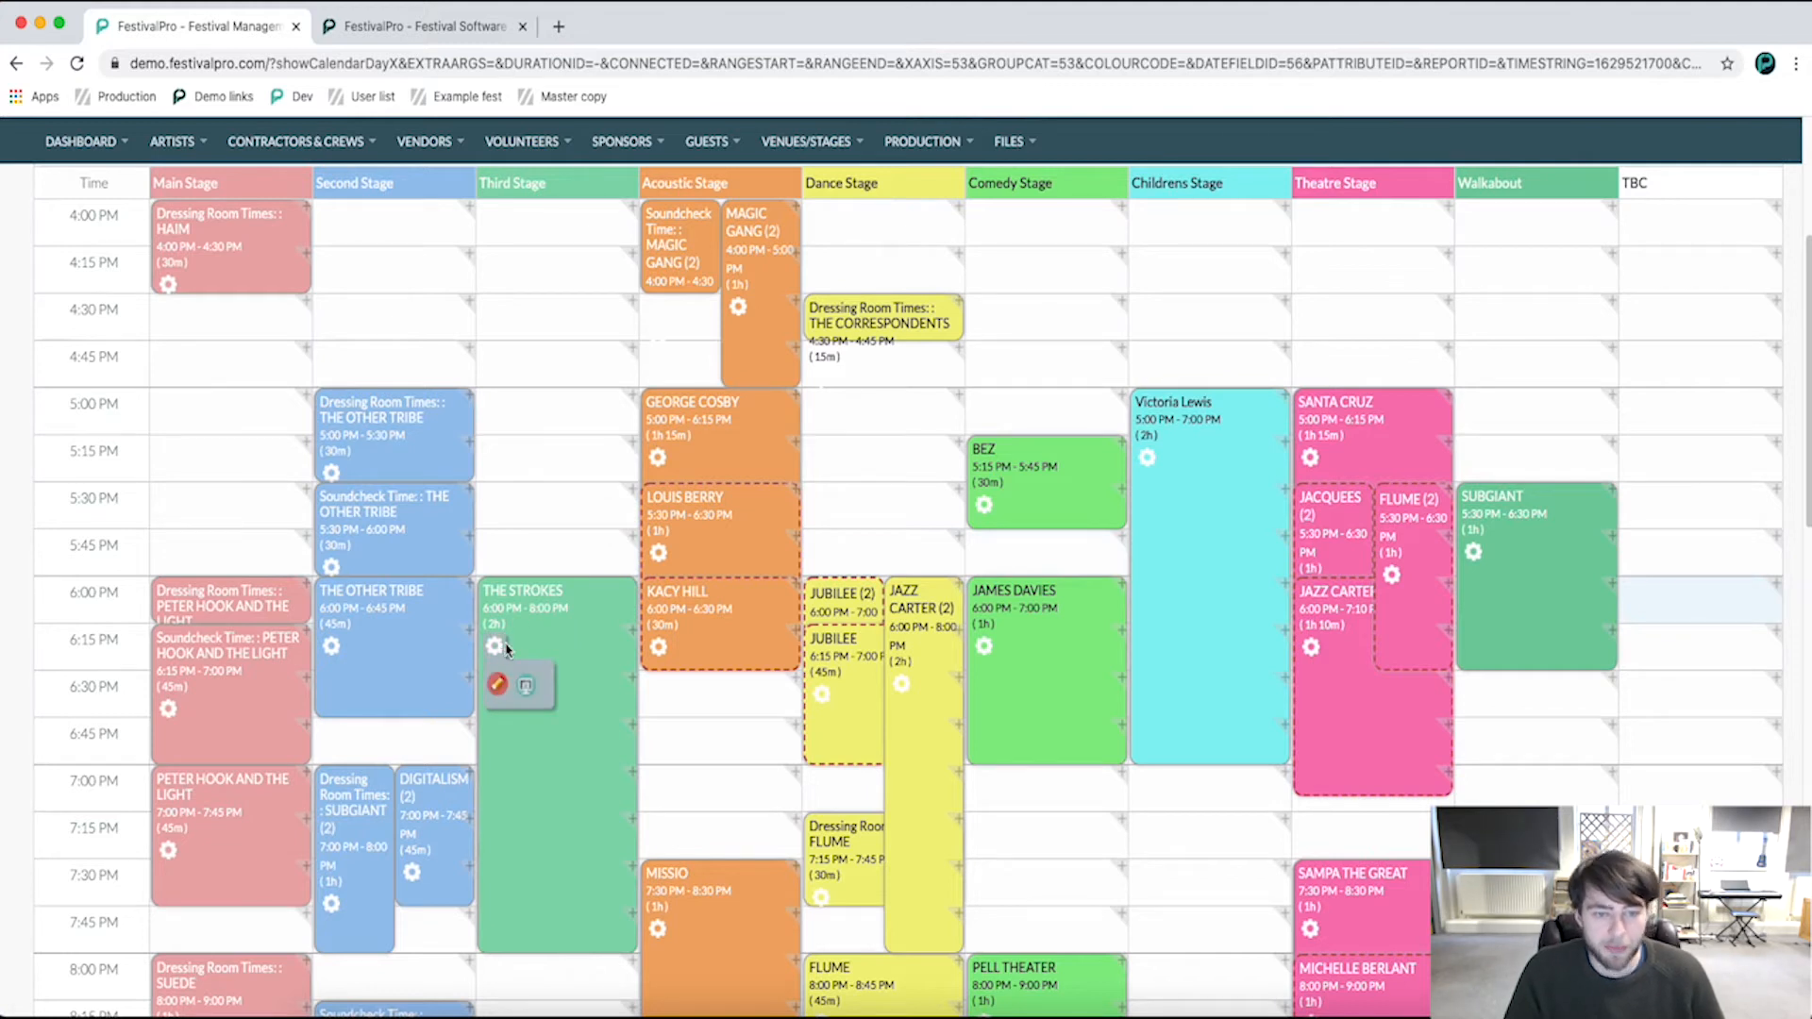
left_click(526, 689)
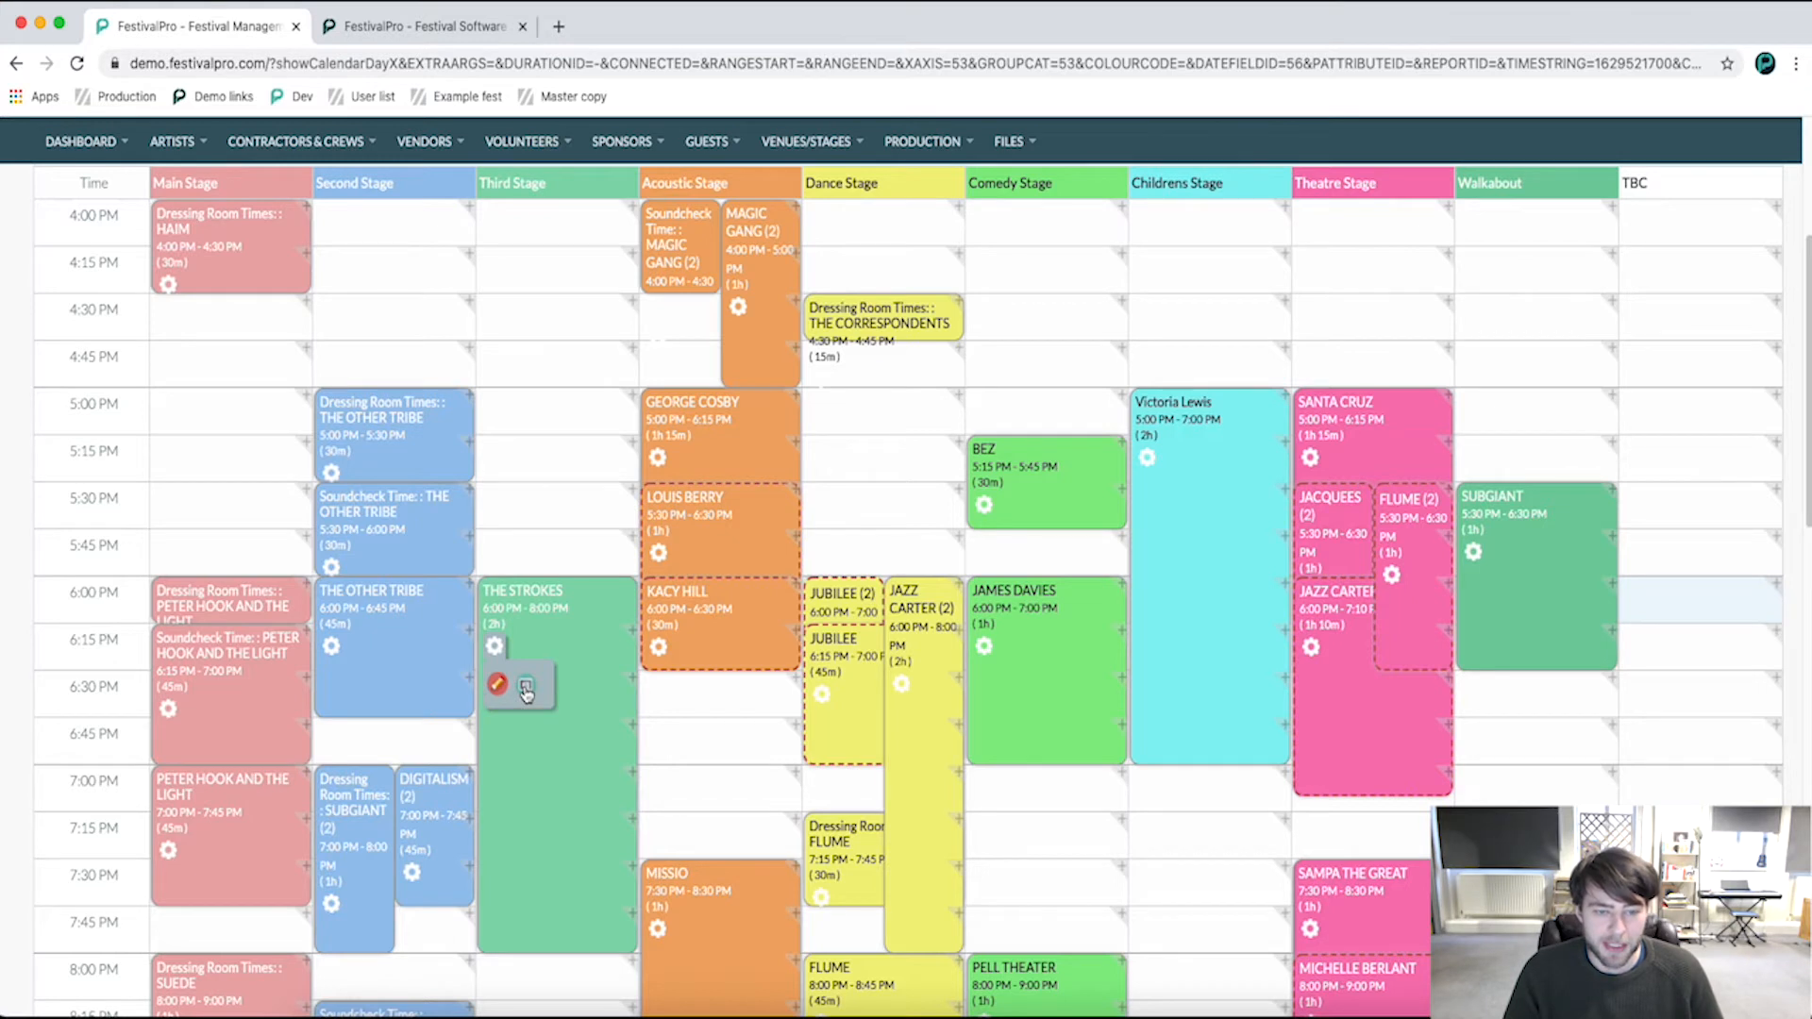
scroll(862, 539, "down", 10)
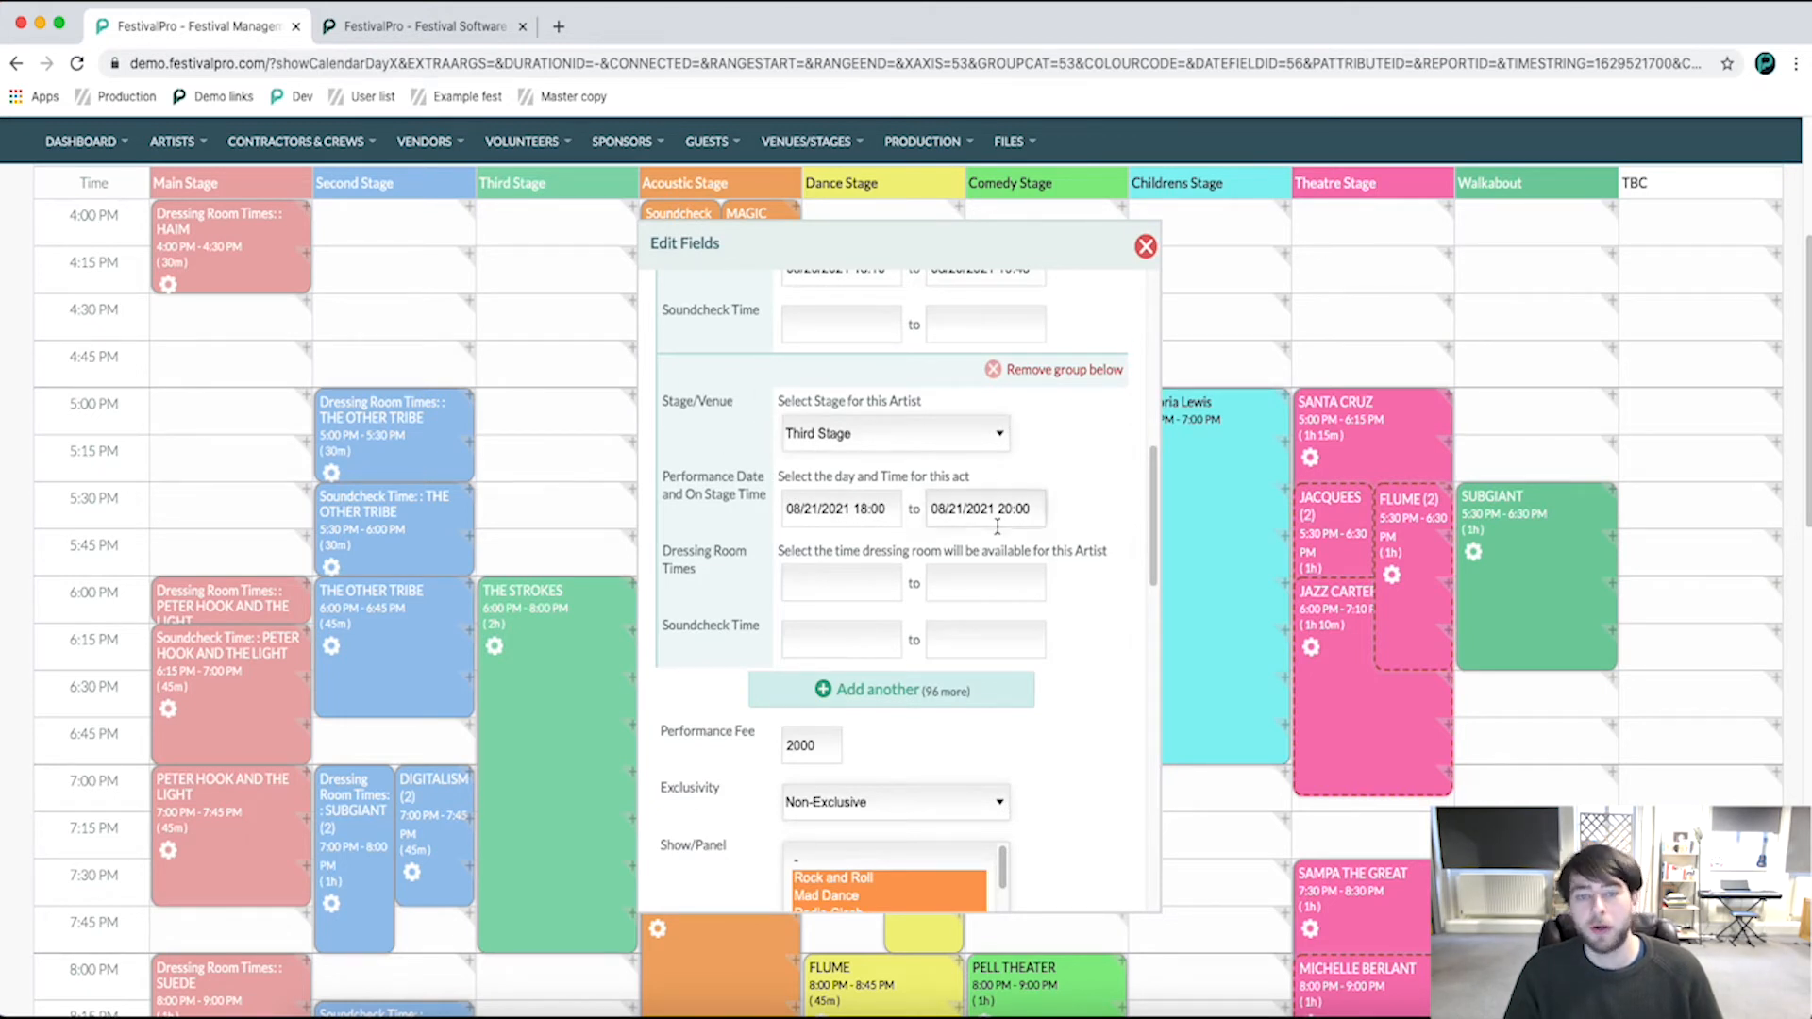
left_click(841, 583)
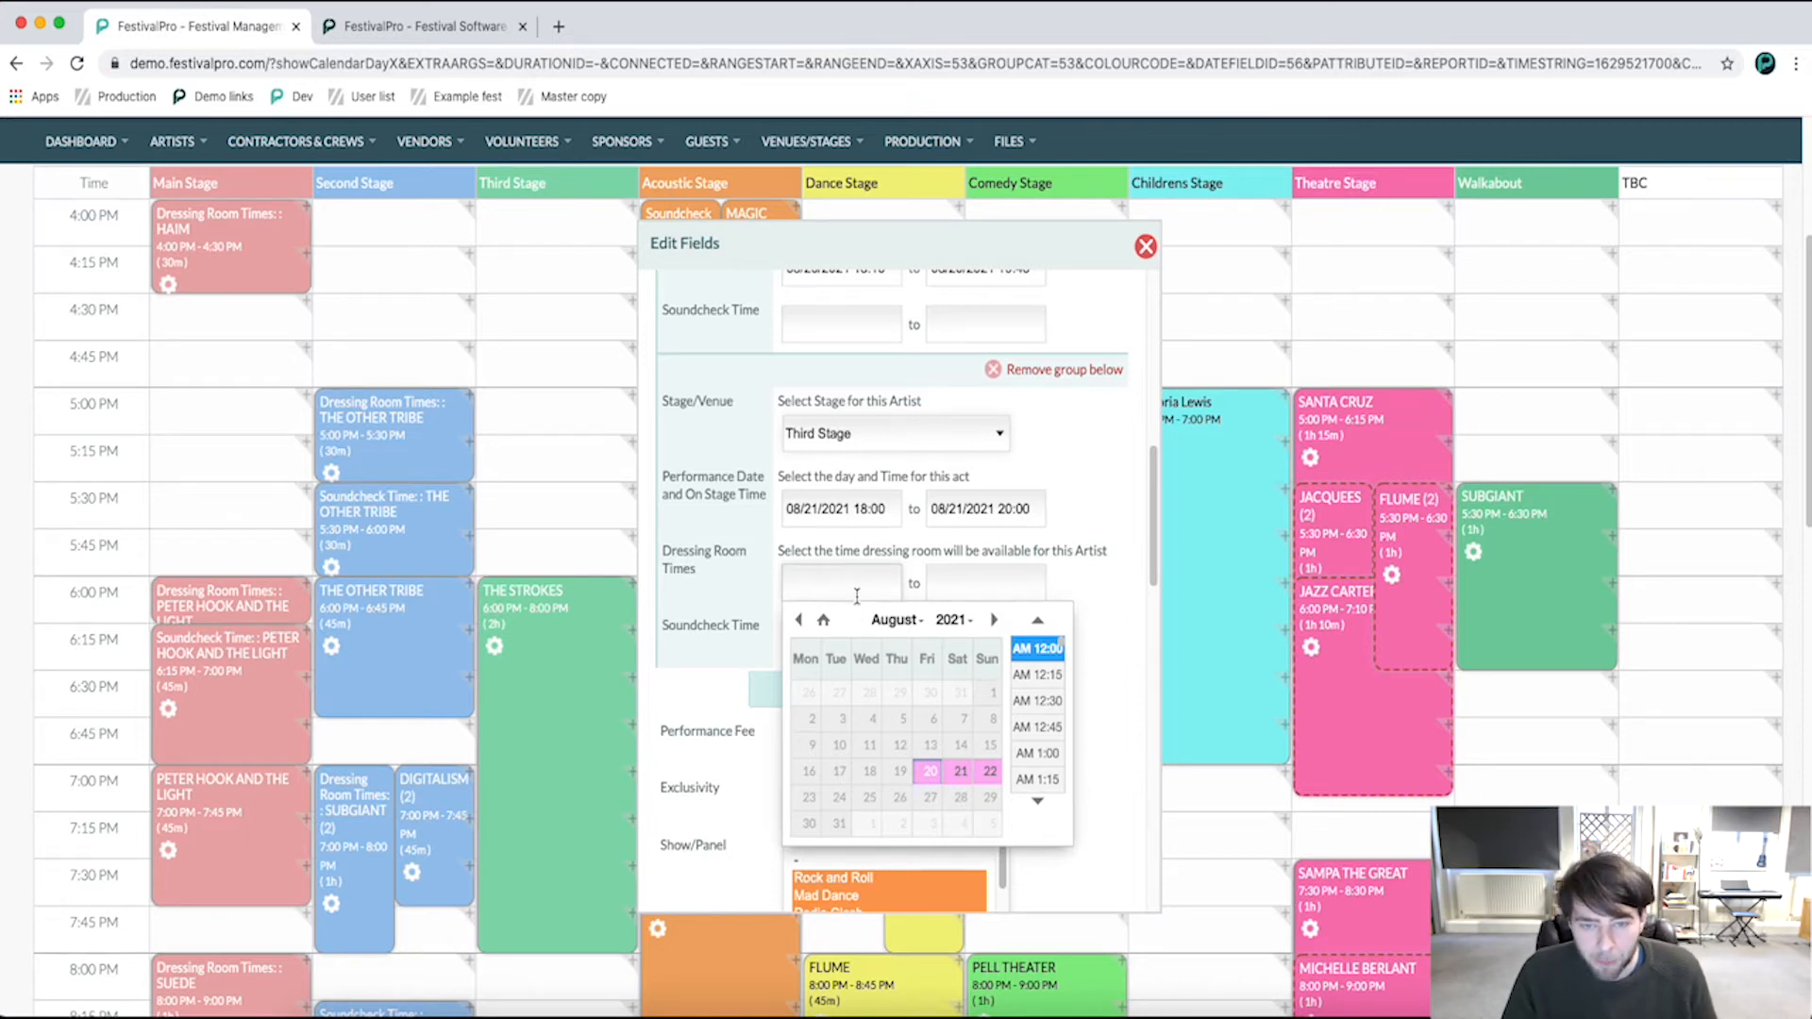
left_click(959, 771)
left_click(869, 583)
left_click_drag(868, 583, 854, 583)
type("17:00")
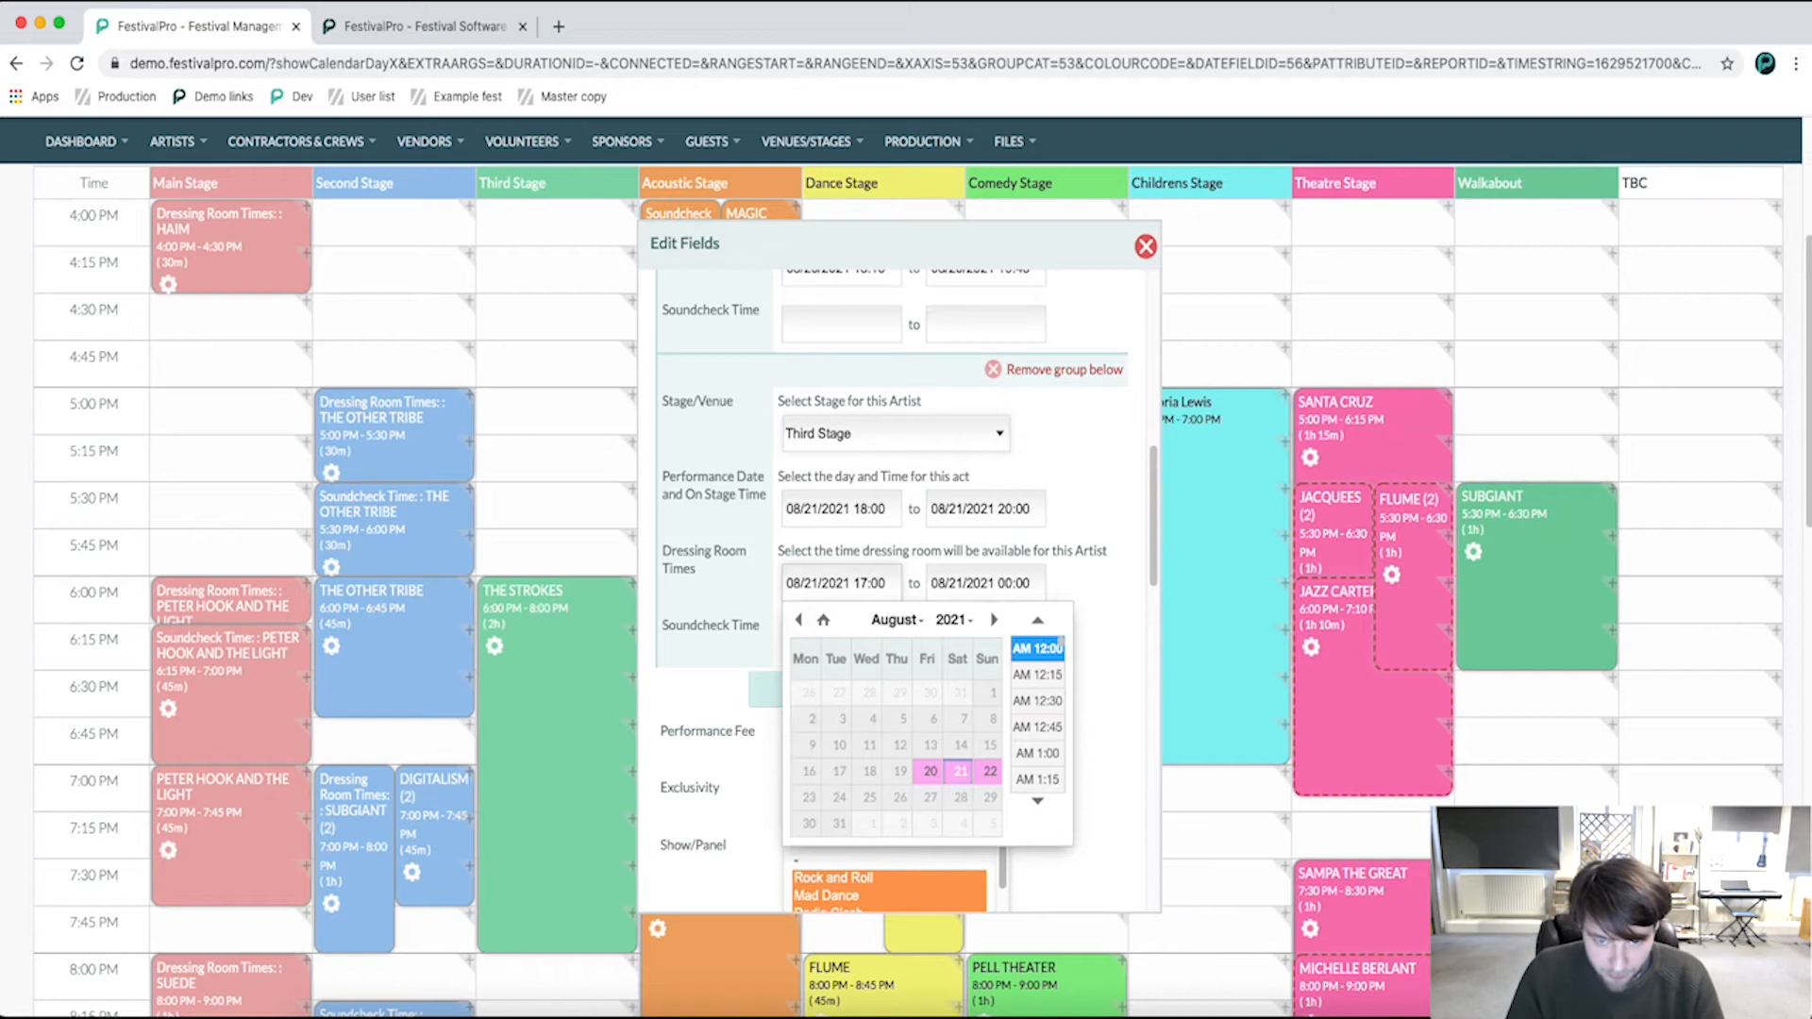
left_click(1105, 553)
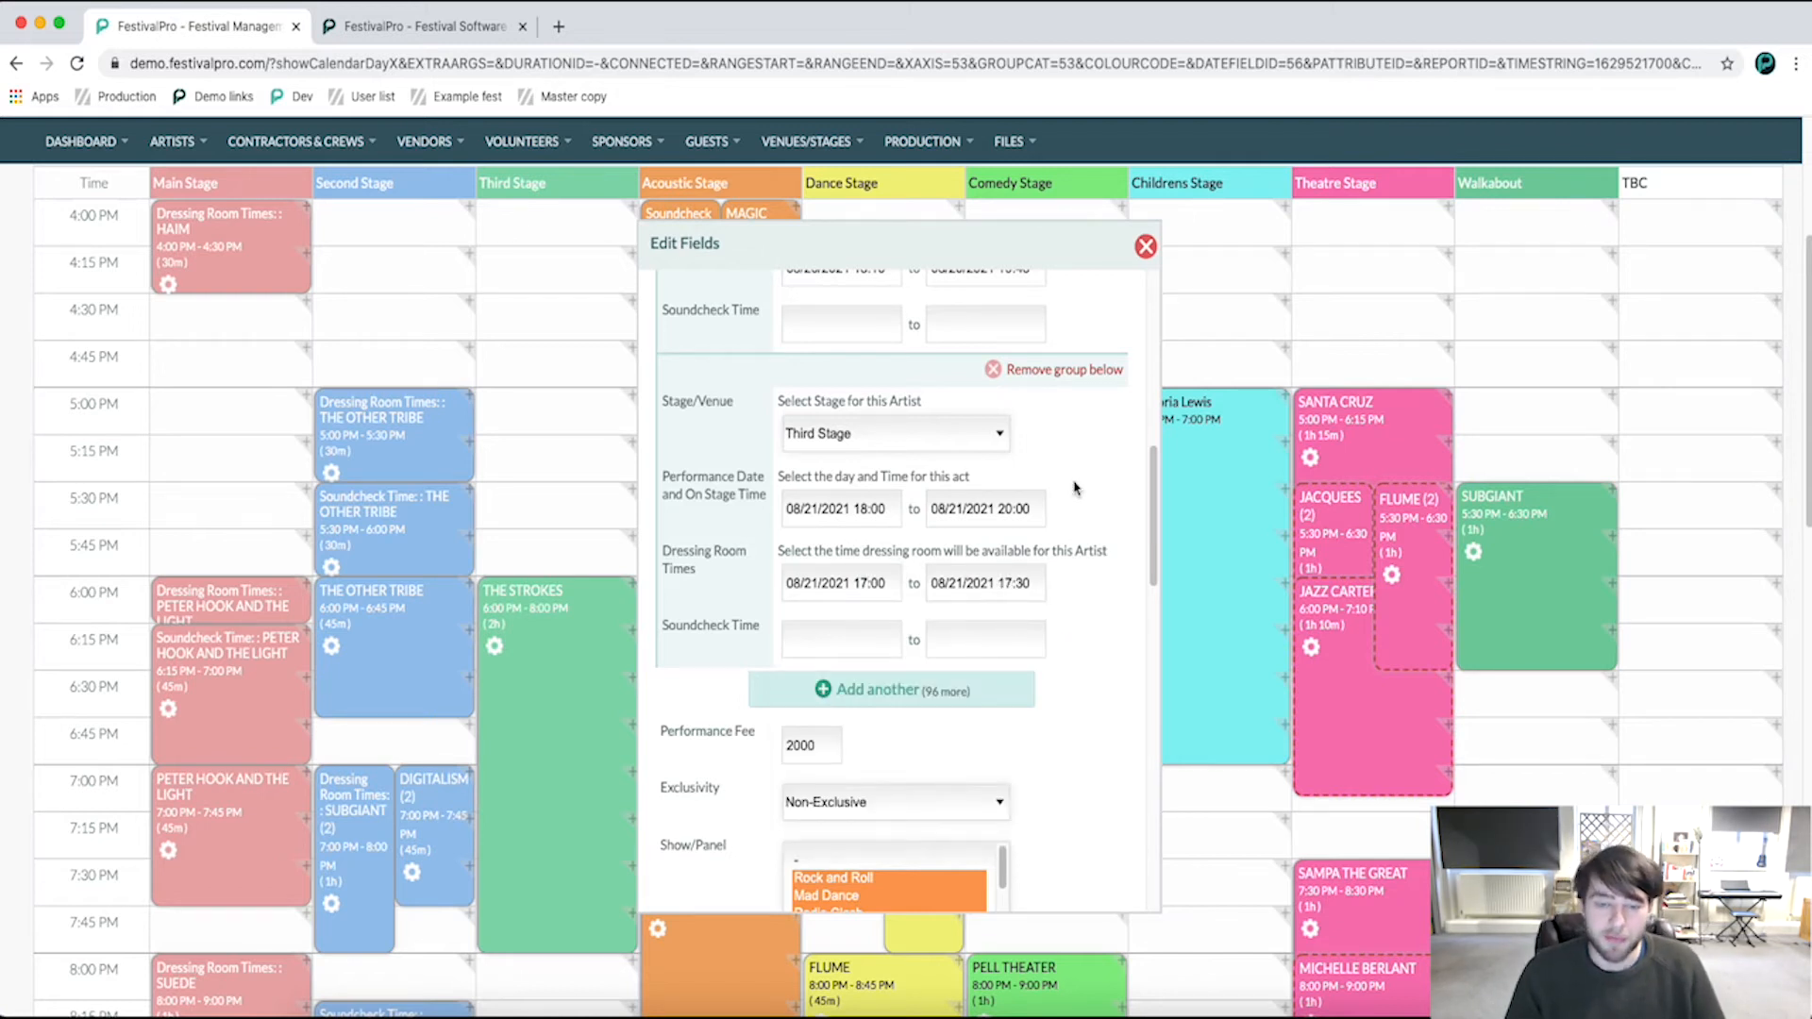
scroll(1044, 514, "down", 15)
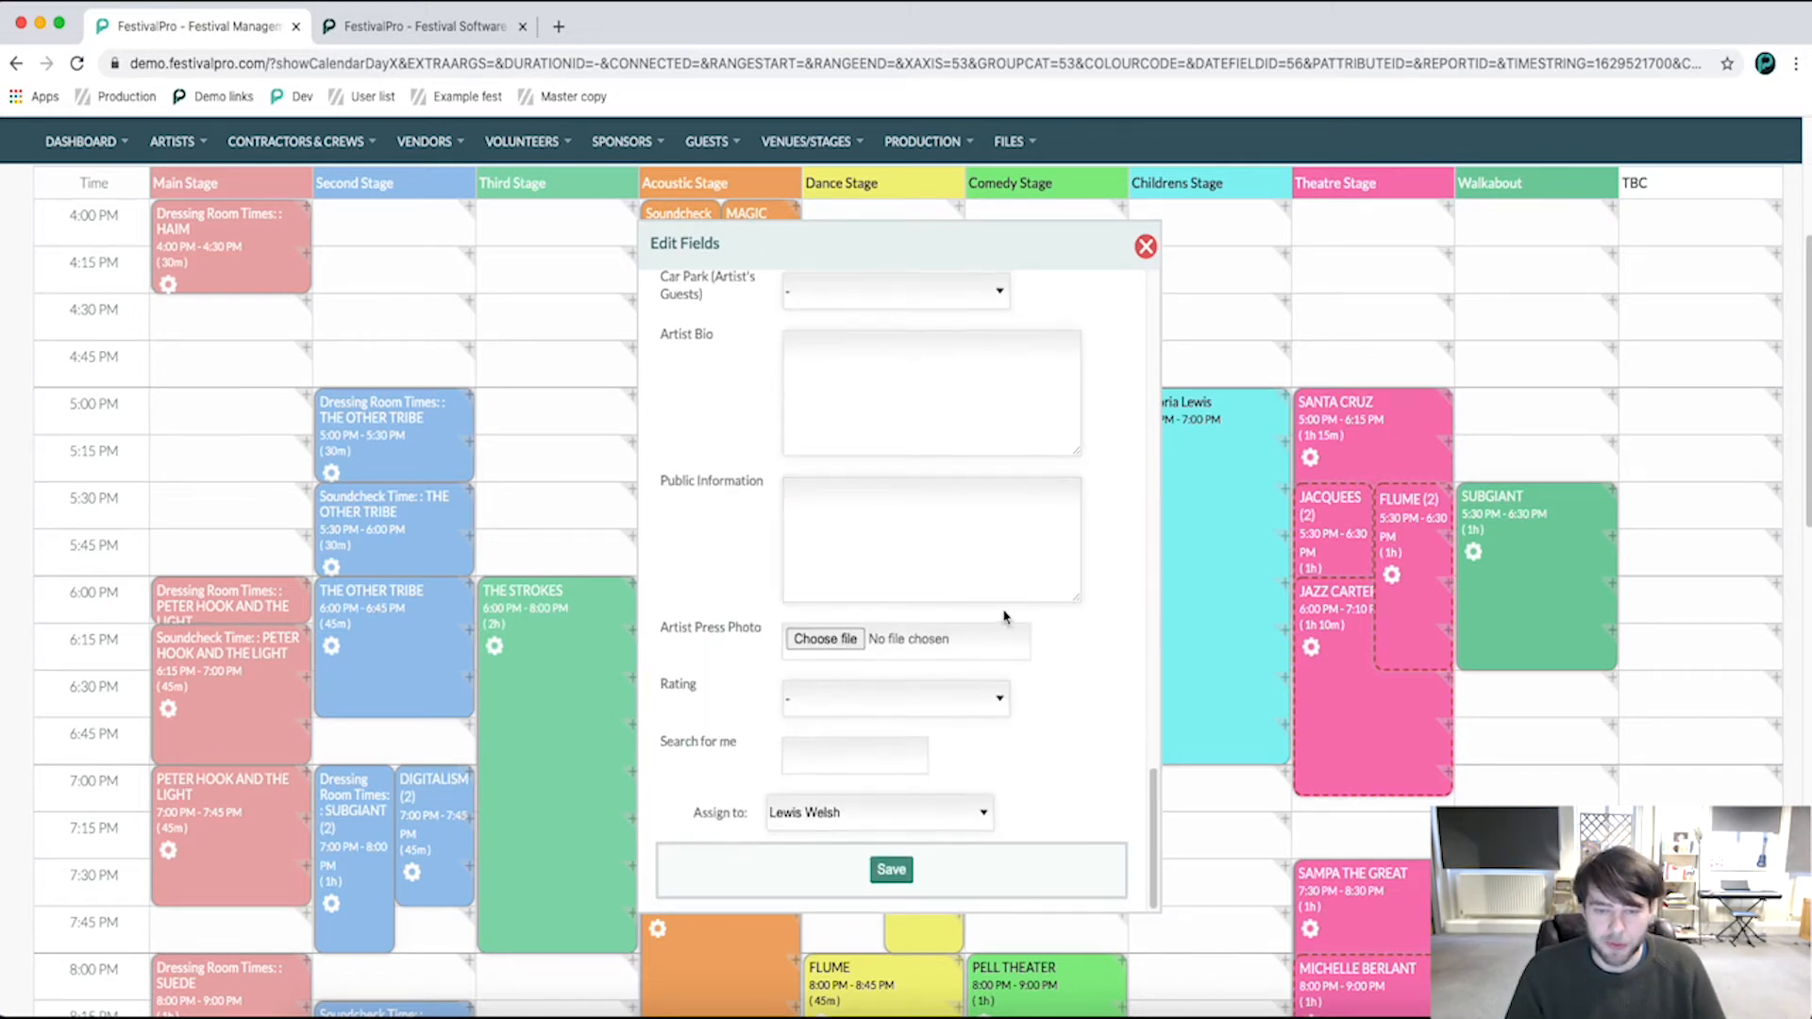
left_click(891, 869)
left_click(908, 400)
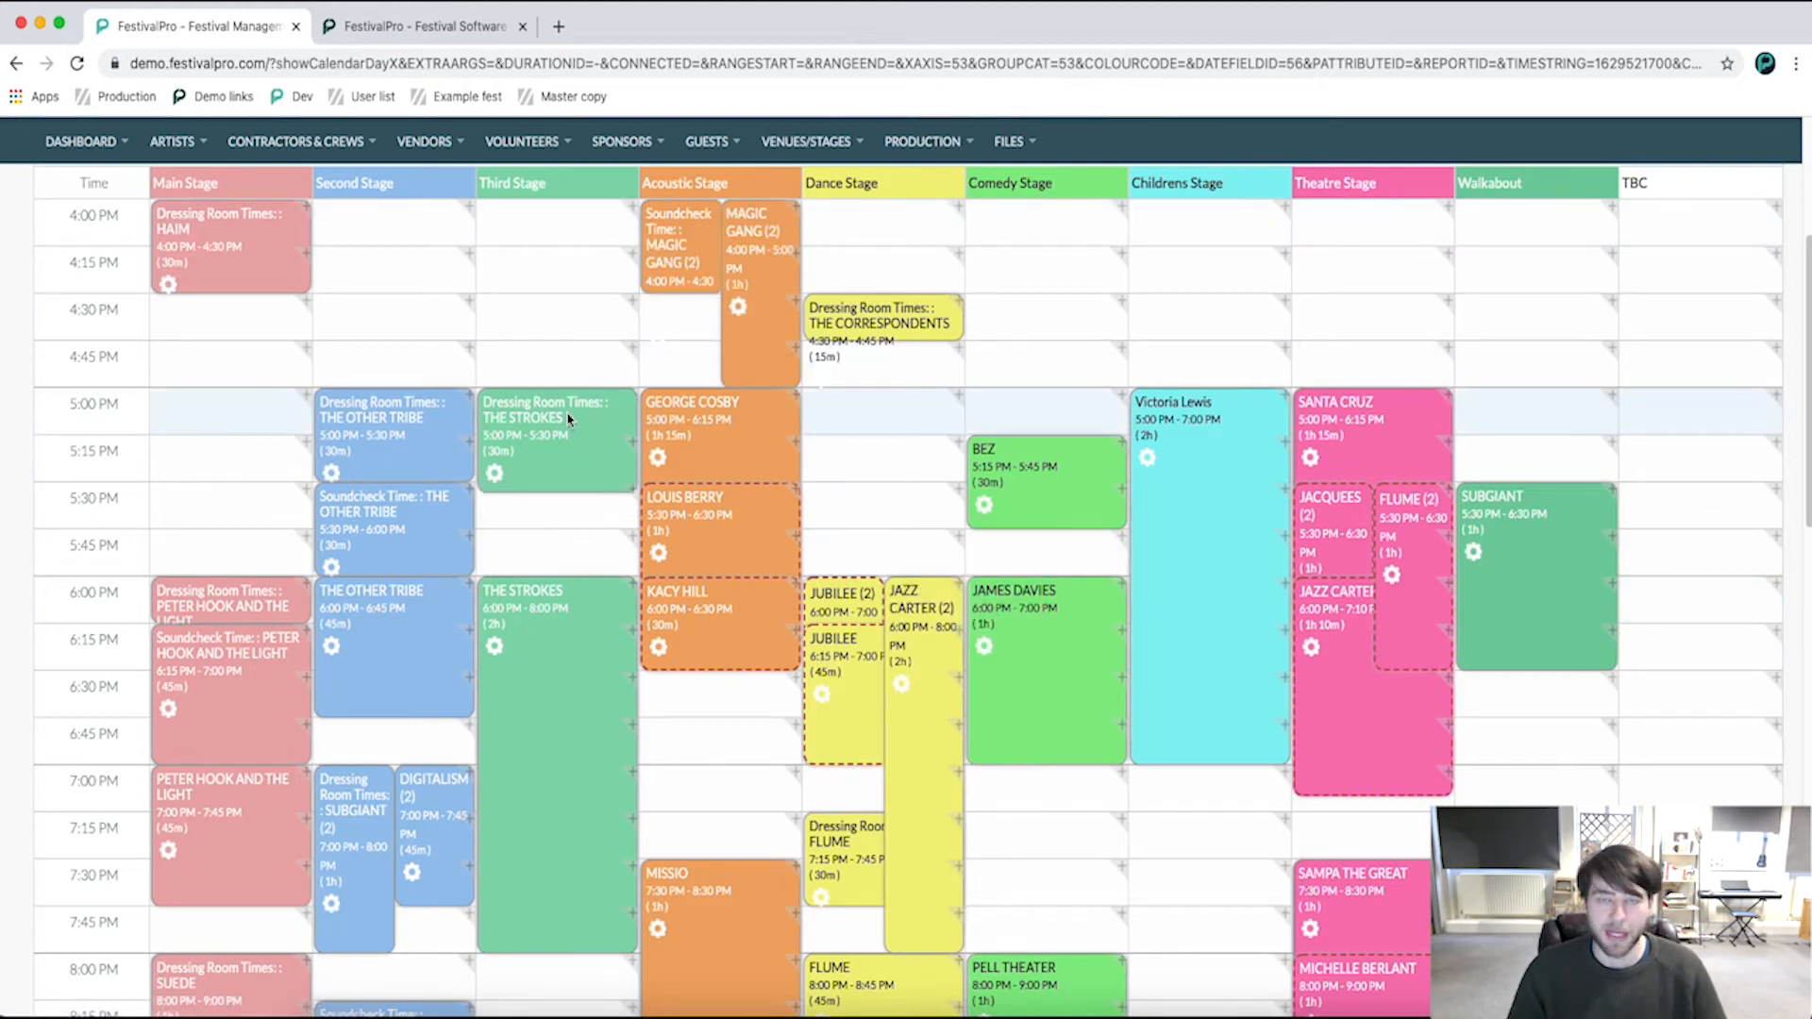
- Move The Strokes' dressing room slot to 4:30 PM and extend it until 5:30 PM in the calendar
mouse_move(568, 419)
left_mouse_down()
mouse_move(563, 295)
mouse_move(561, 326)
left_mouse_up()
left_click_drag(552, 400, 543, 489)
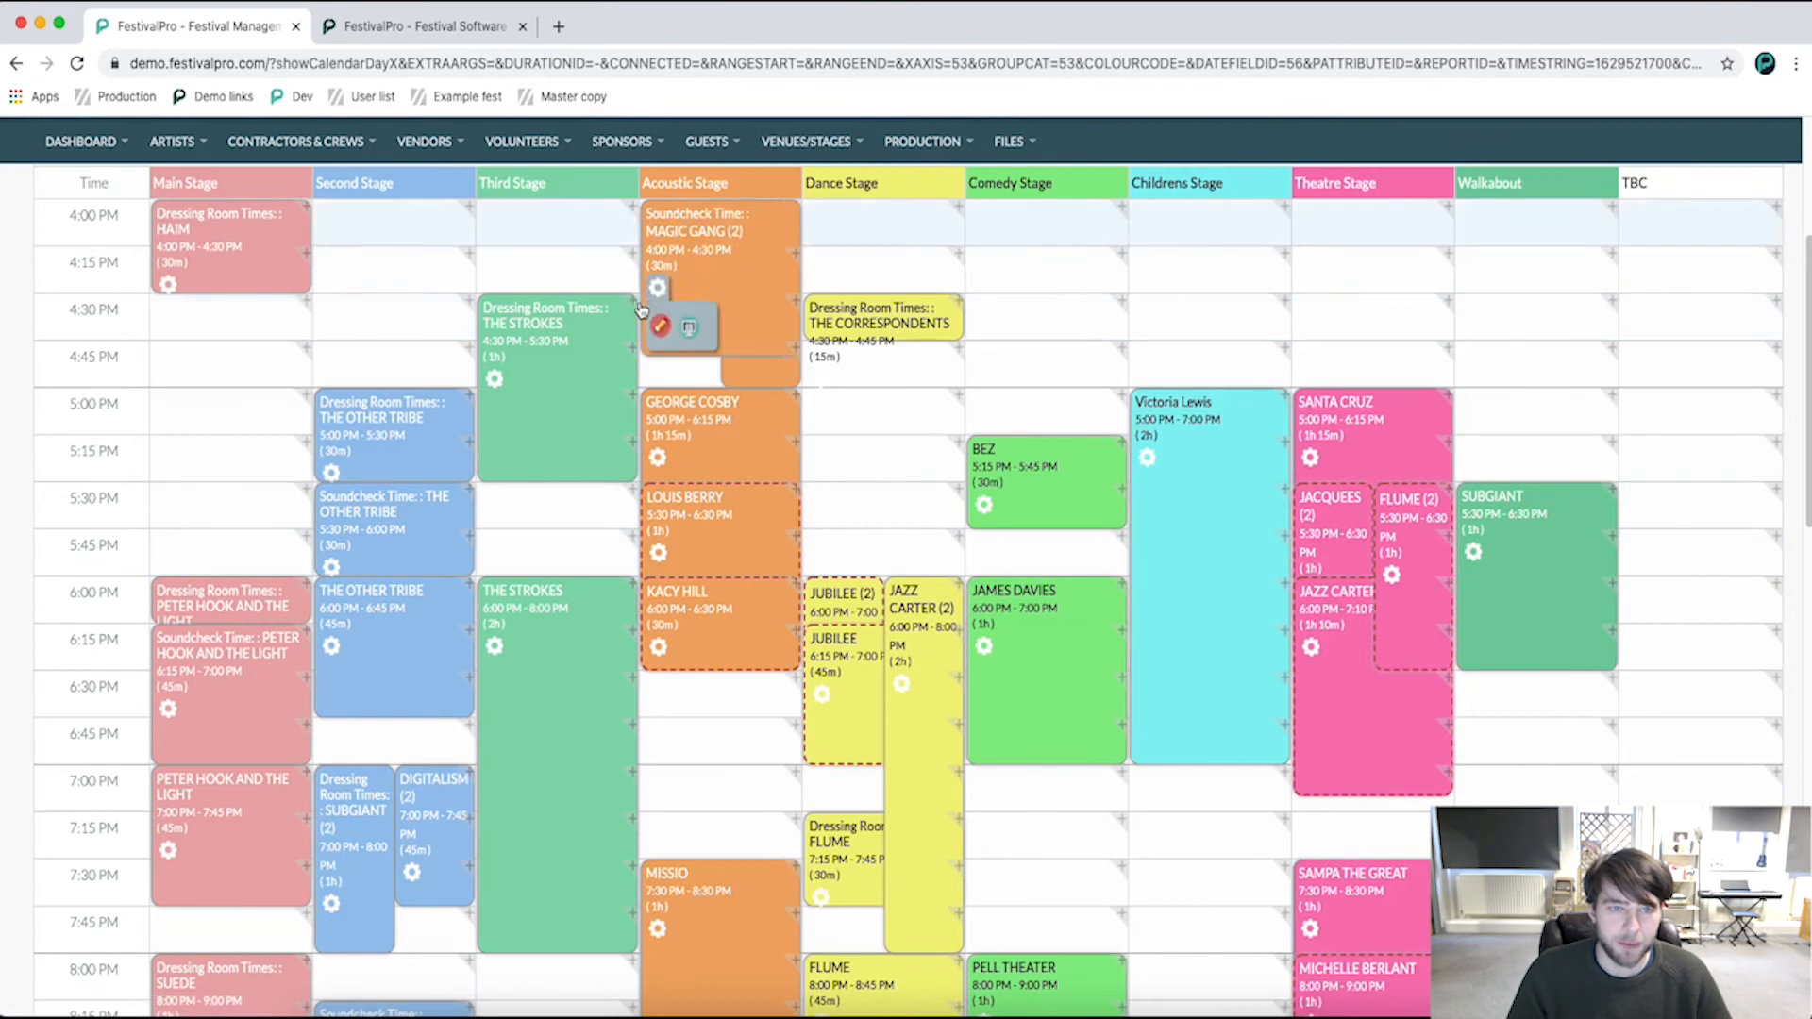
- Check the Third Stage dressing room times in The Strokes' edit form and close it without changes
mouse_move(498, 389)
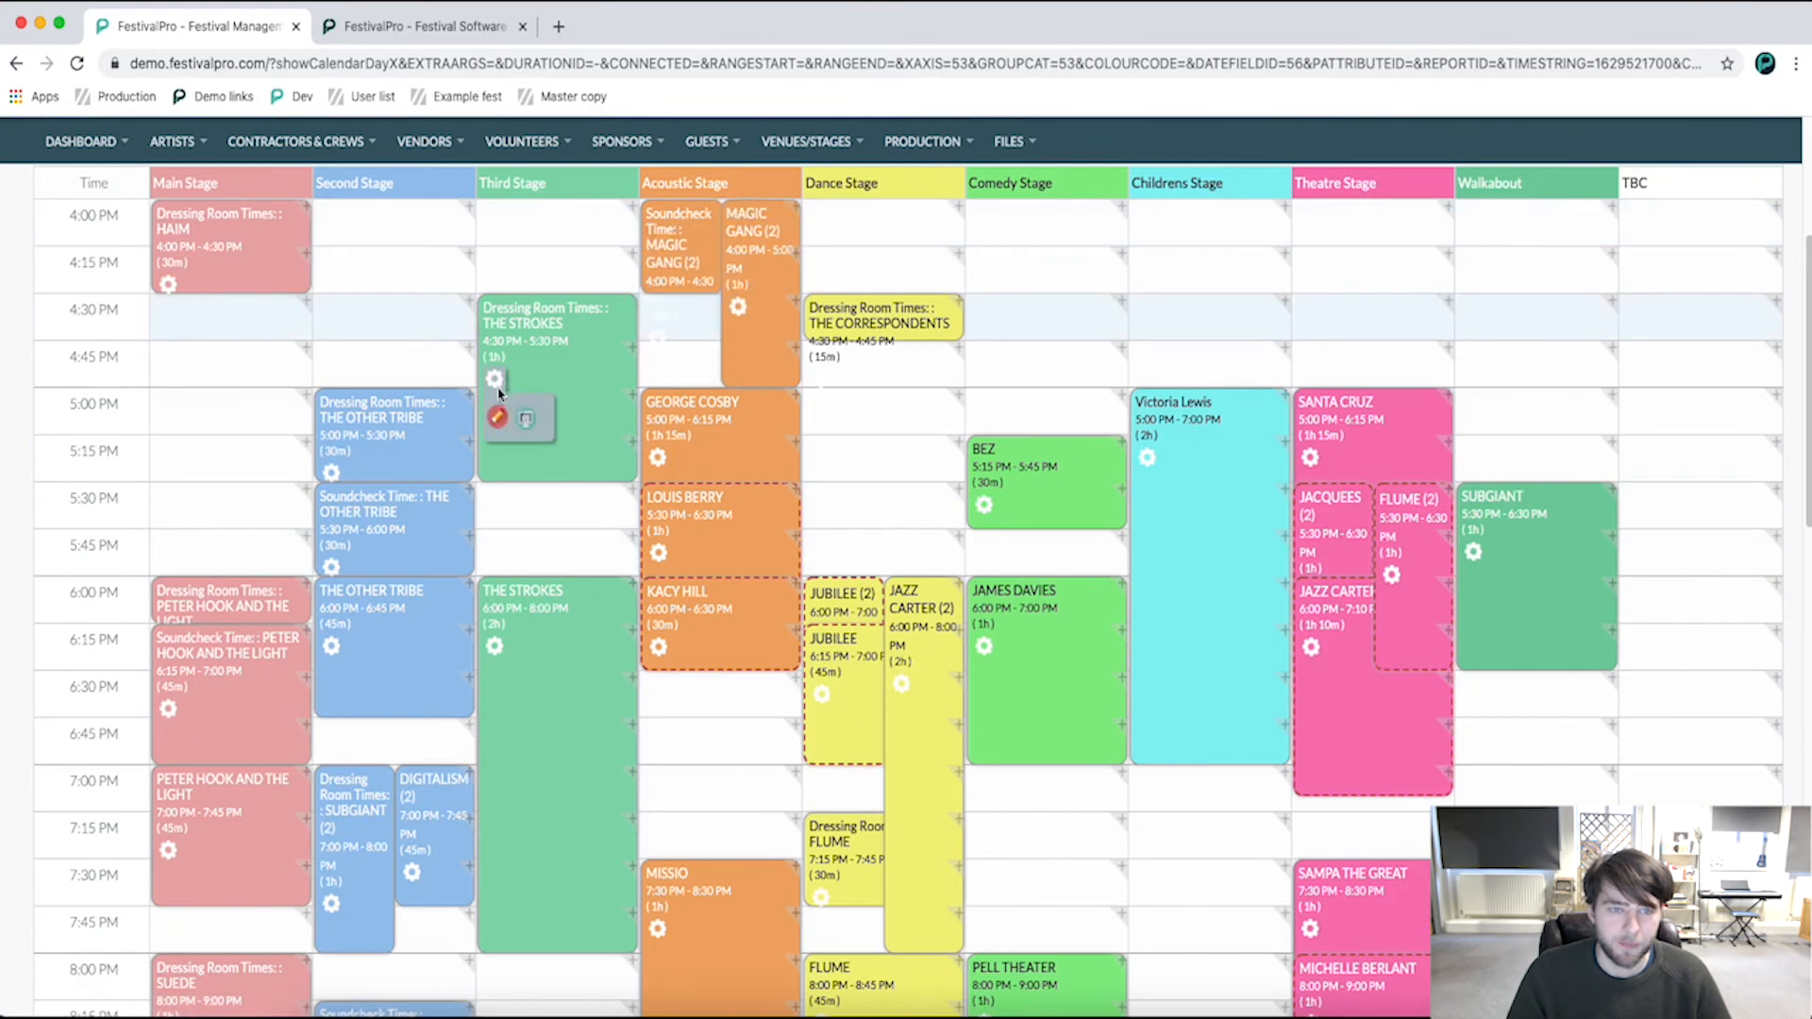
left_click(525, 419)
scroll(839, 478, "down", 9)
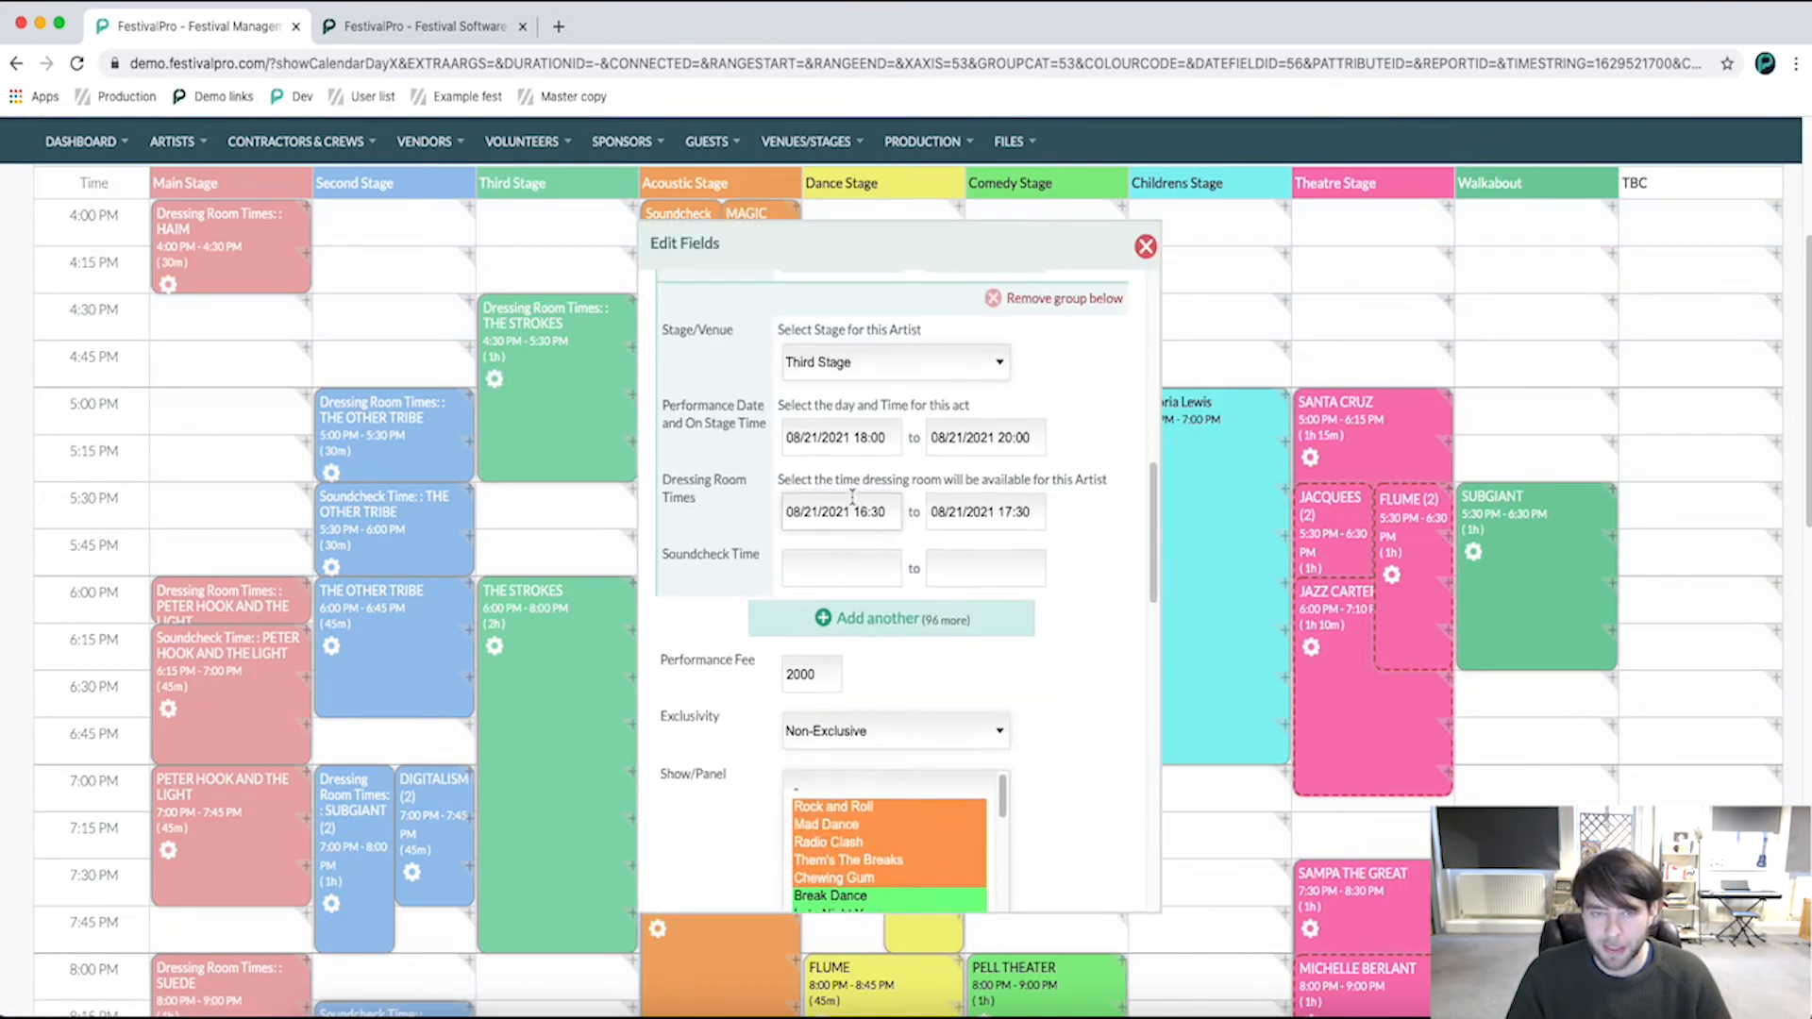
scroll(852, 497, "up", 1)
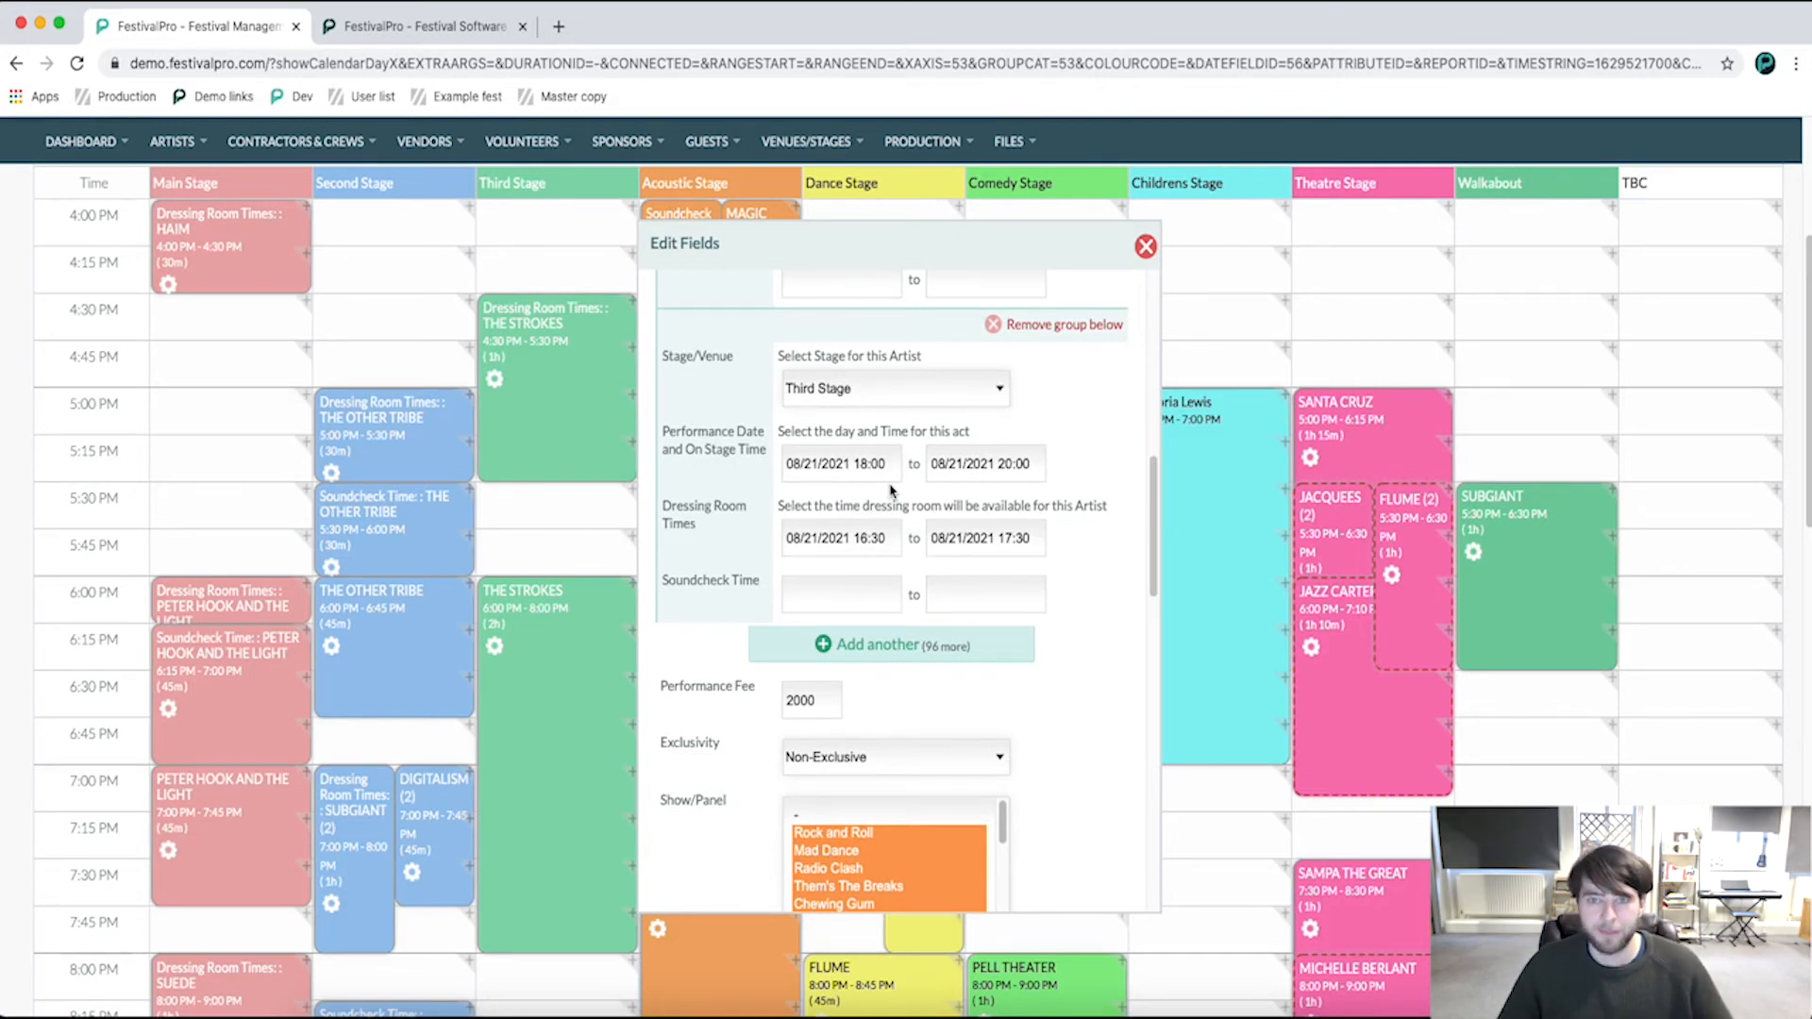
left_click(1146, 247)
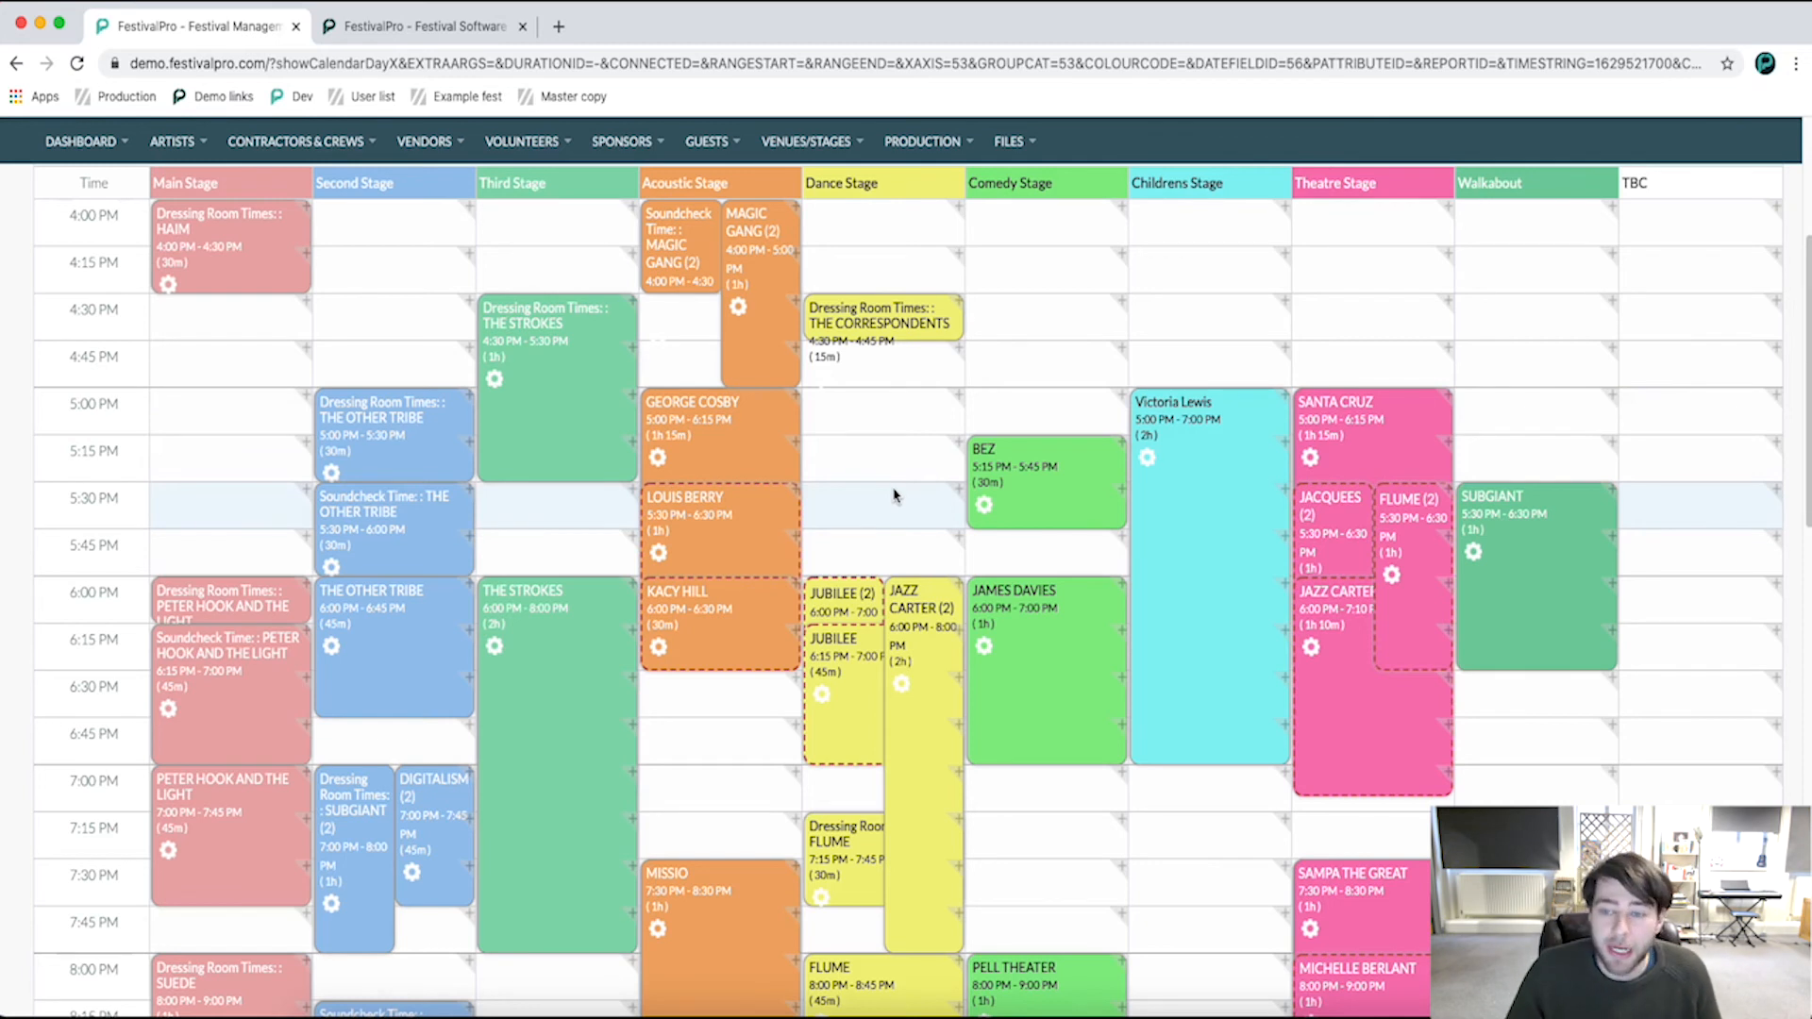
left_click_drag(84, 355, 69, 359)
left_click(87, 380)
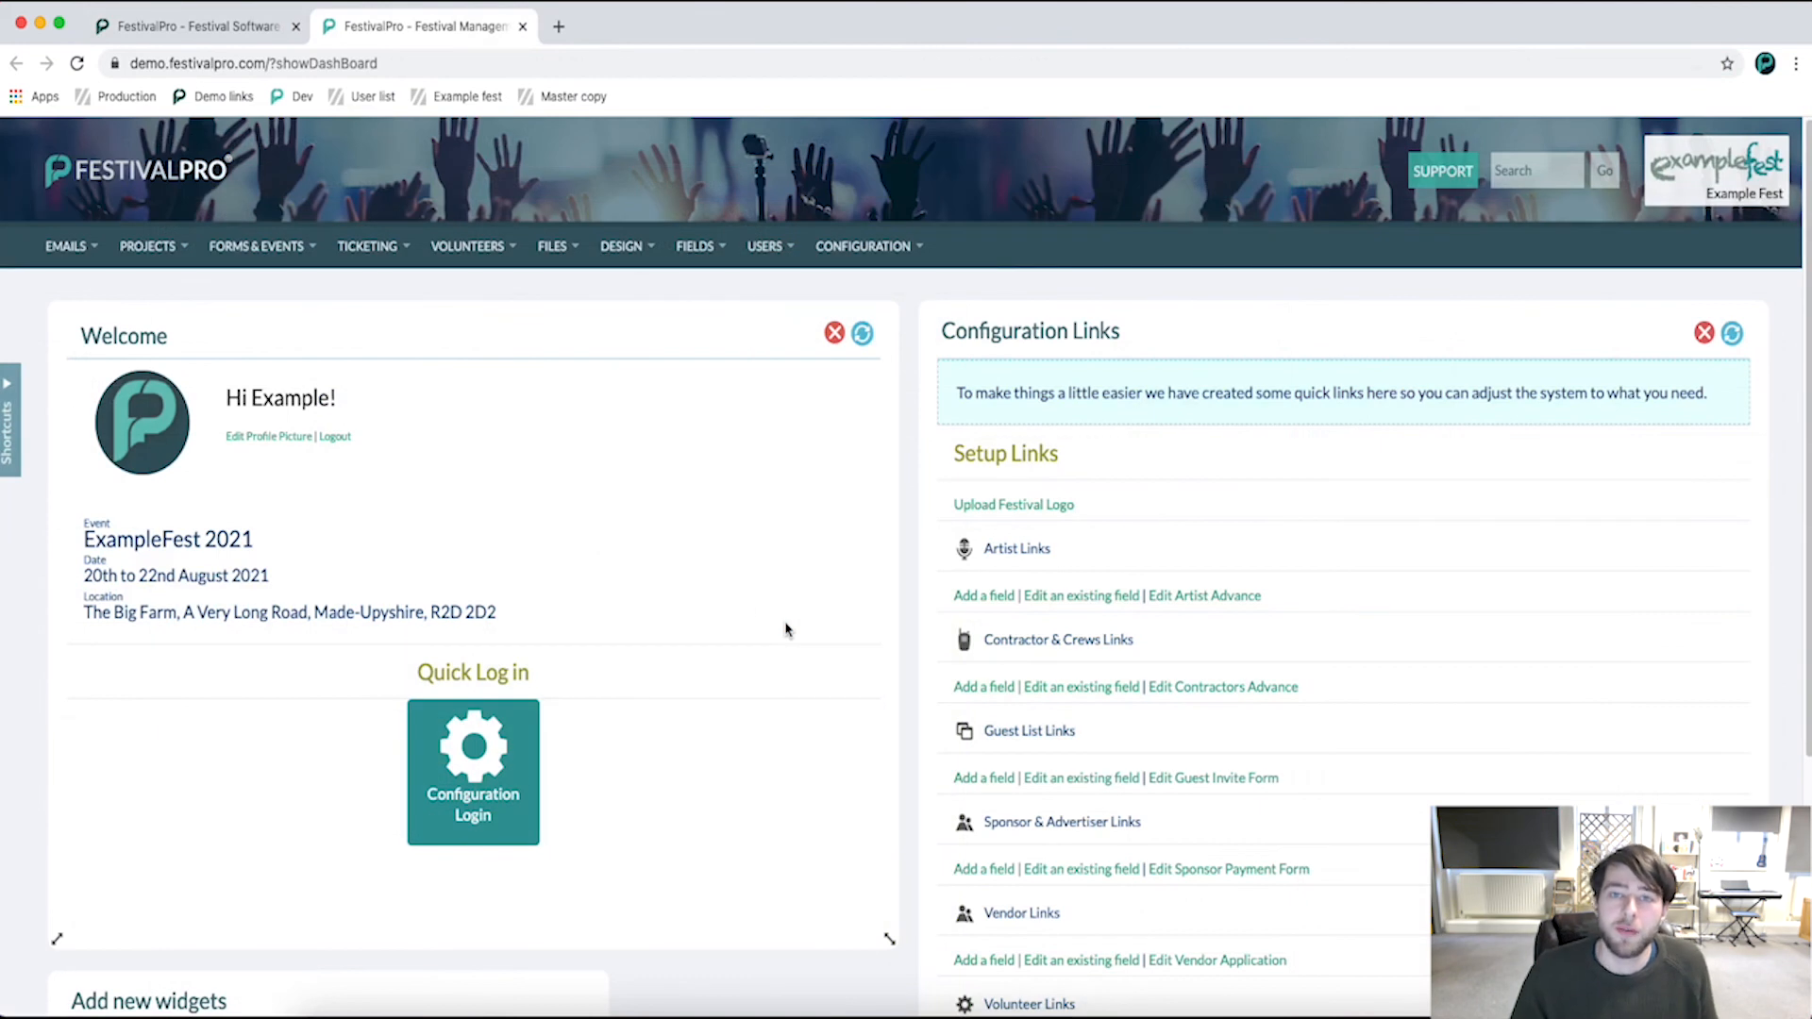
- Open the system's Calendar configuration group and review its hour, interval and day display settings
left_click(862, 246)
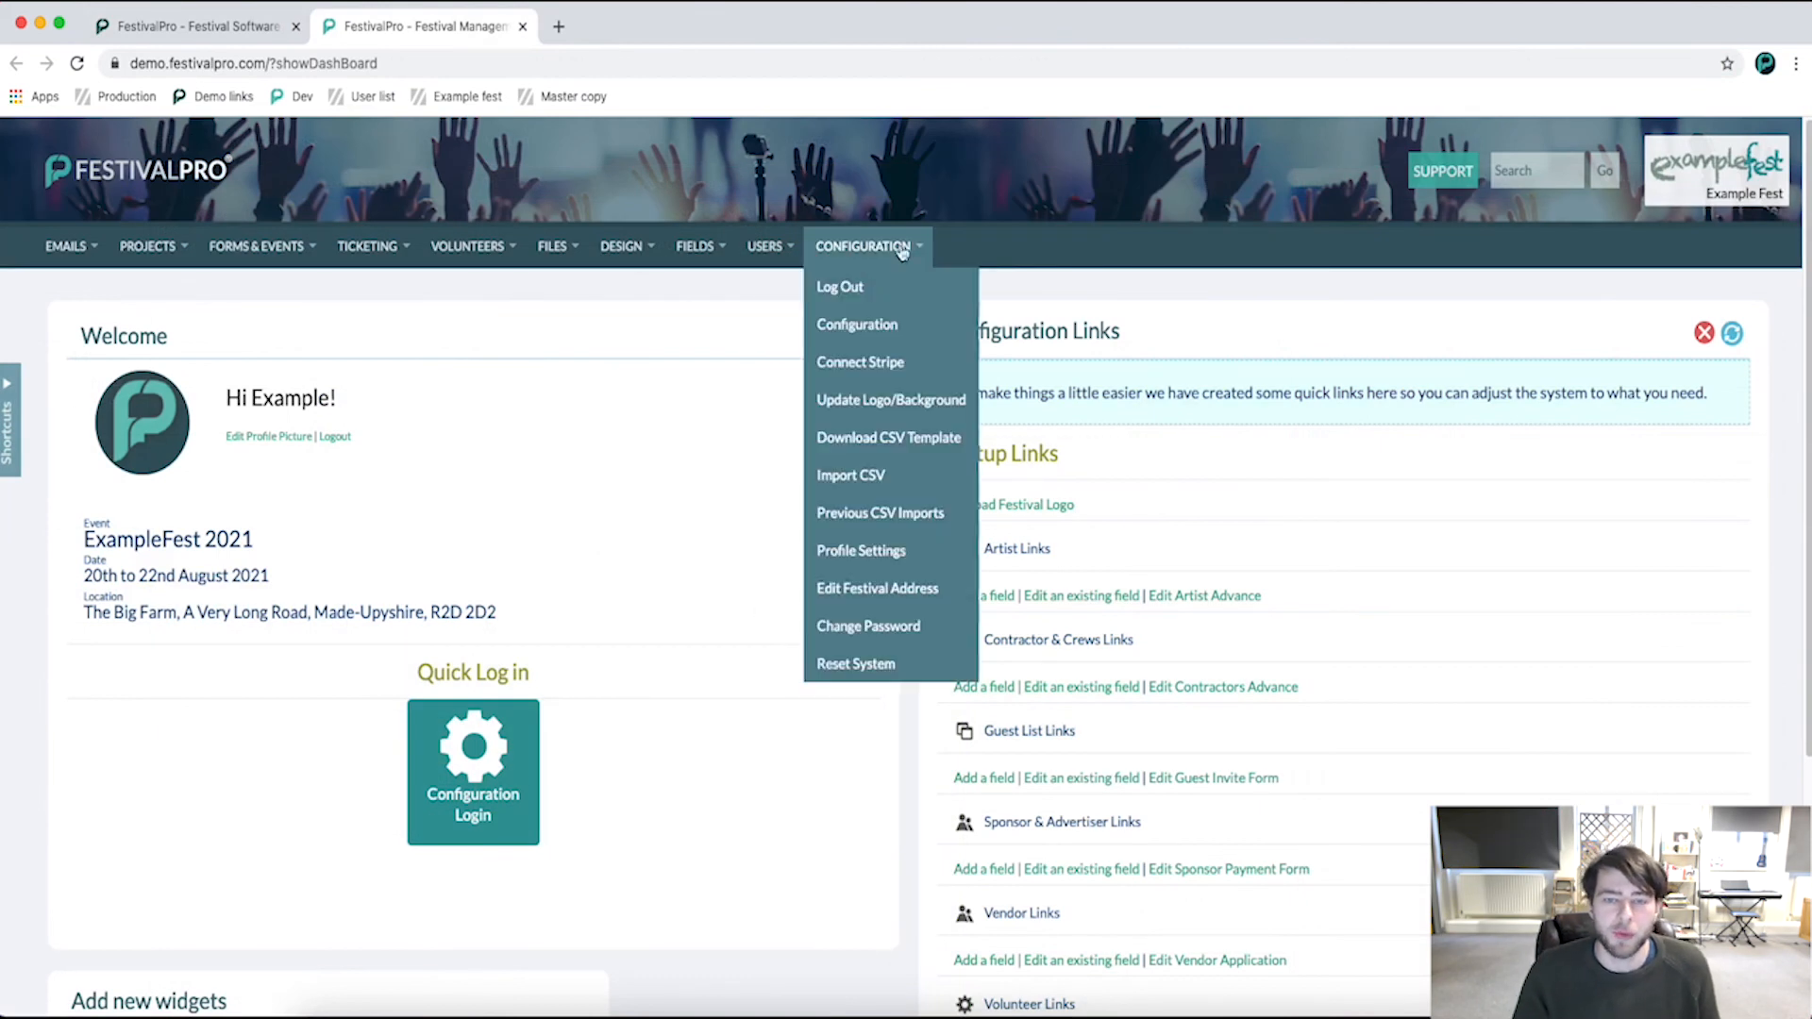
left_click(859, 326)
left_click(1139, 453)
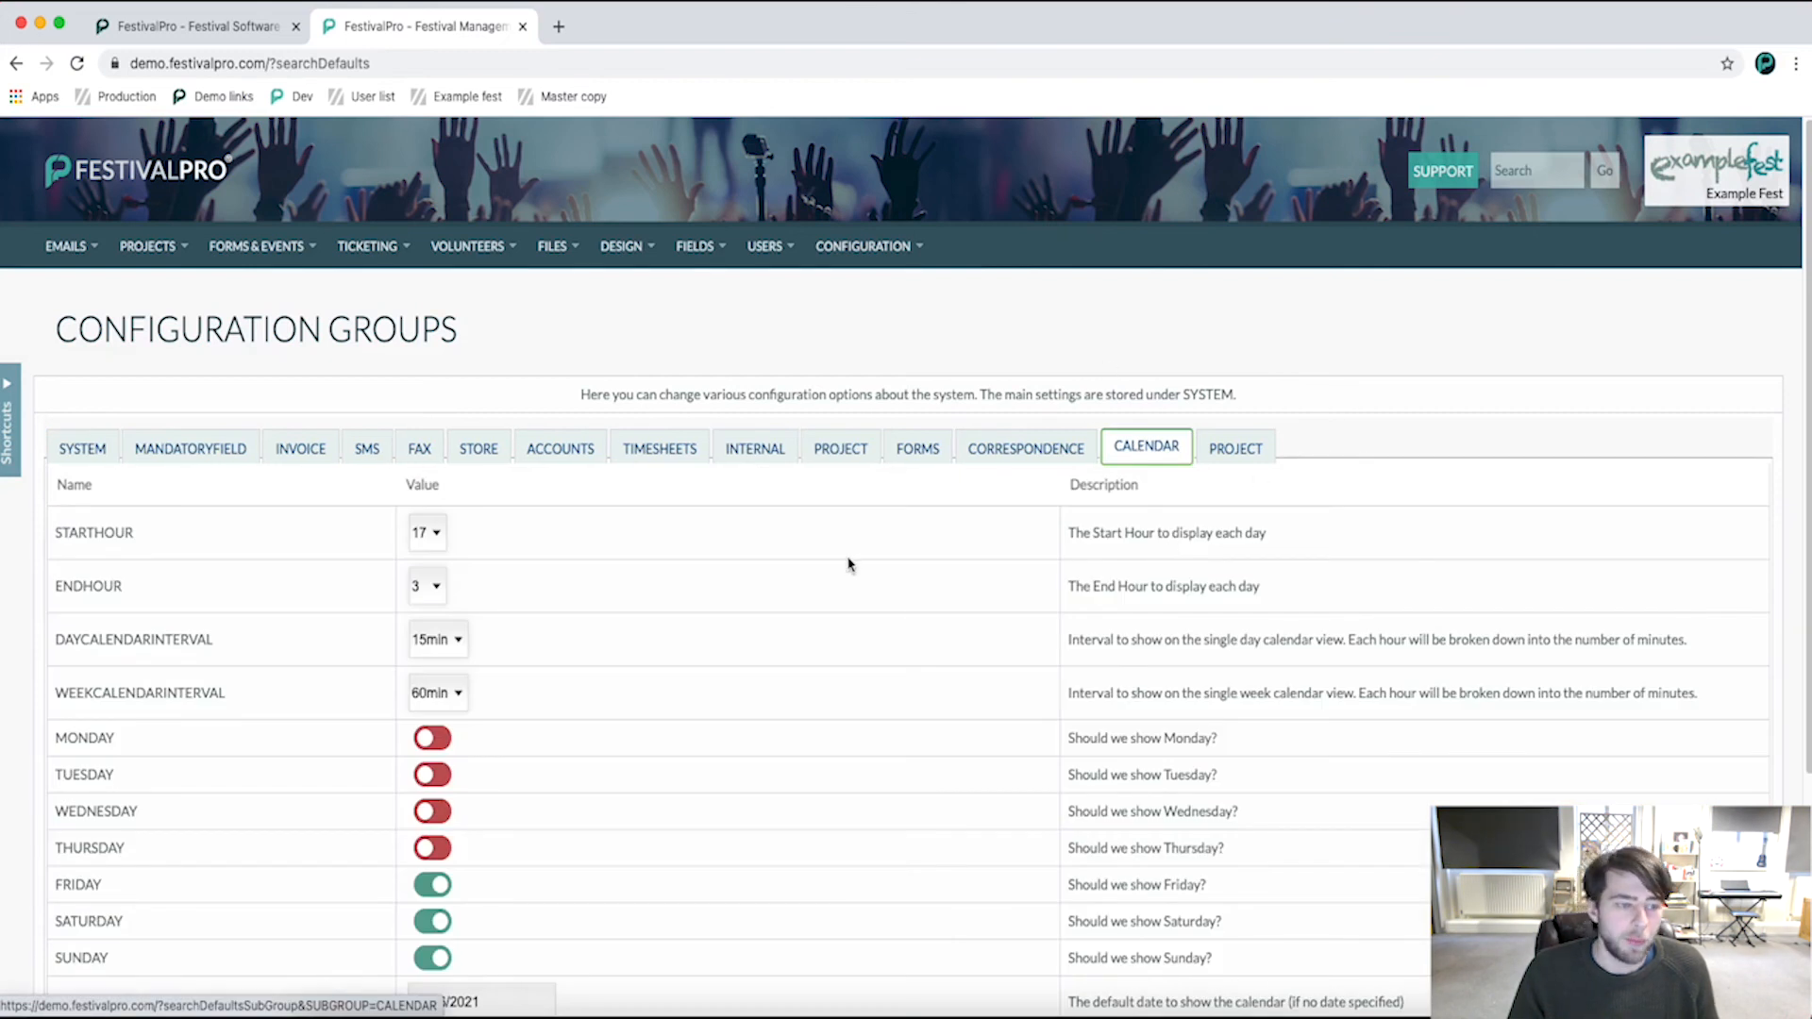
scroll(848, 566, "down", 3)
scroll(841, 678, "down", 1)
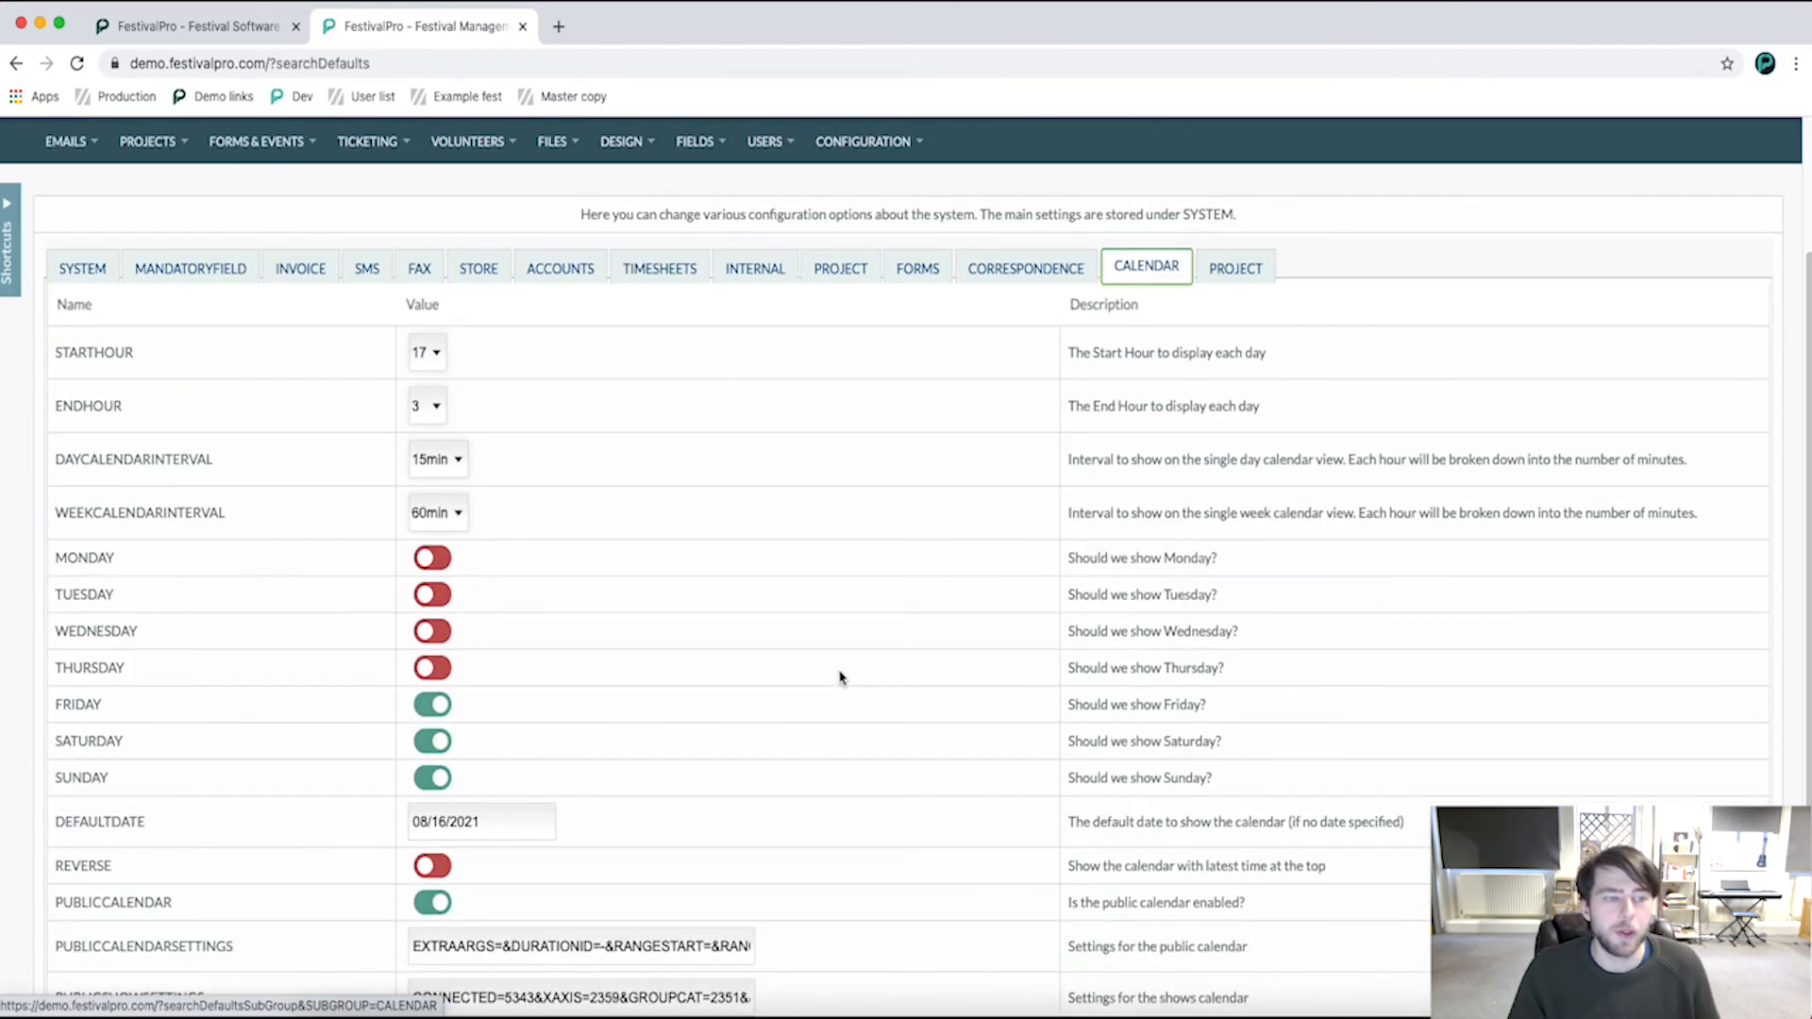